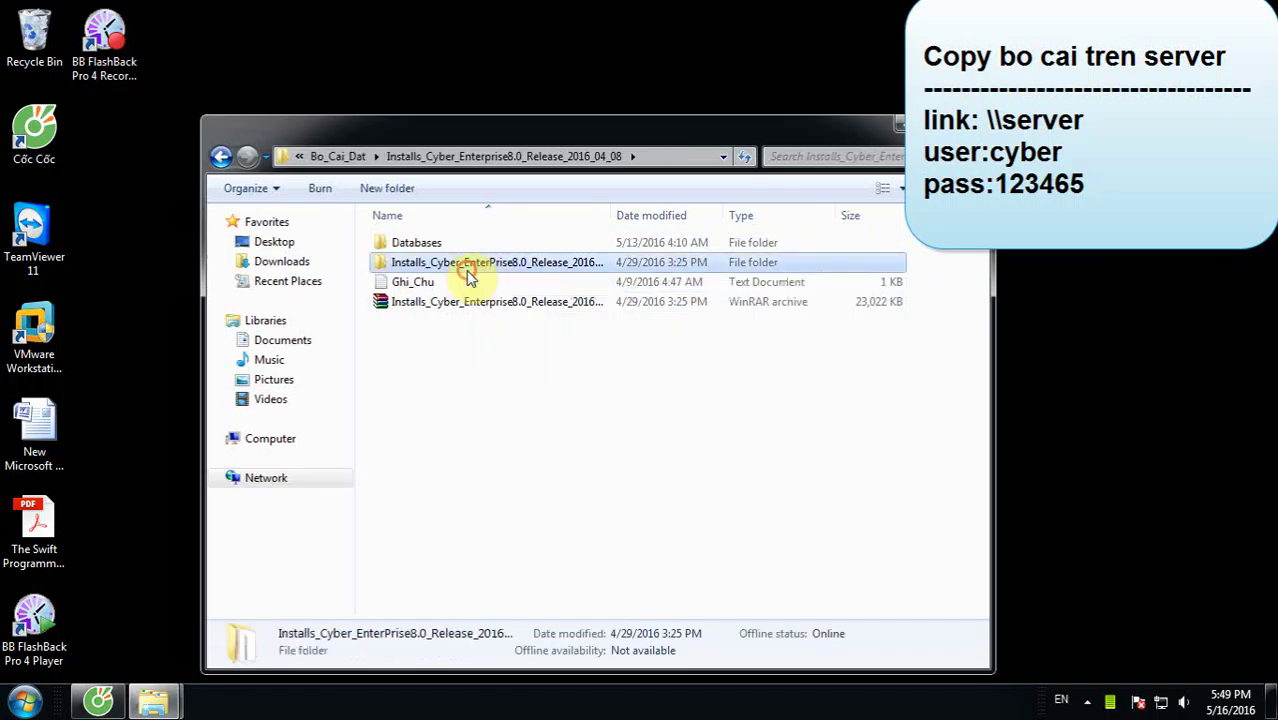
Step: Copy the Databases and Installs_Cyber folders from the server's installer share
ctrl+click(428, 246)
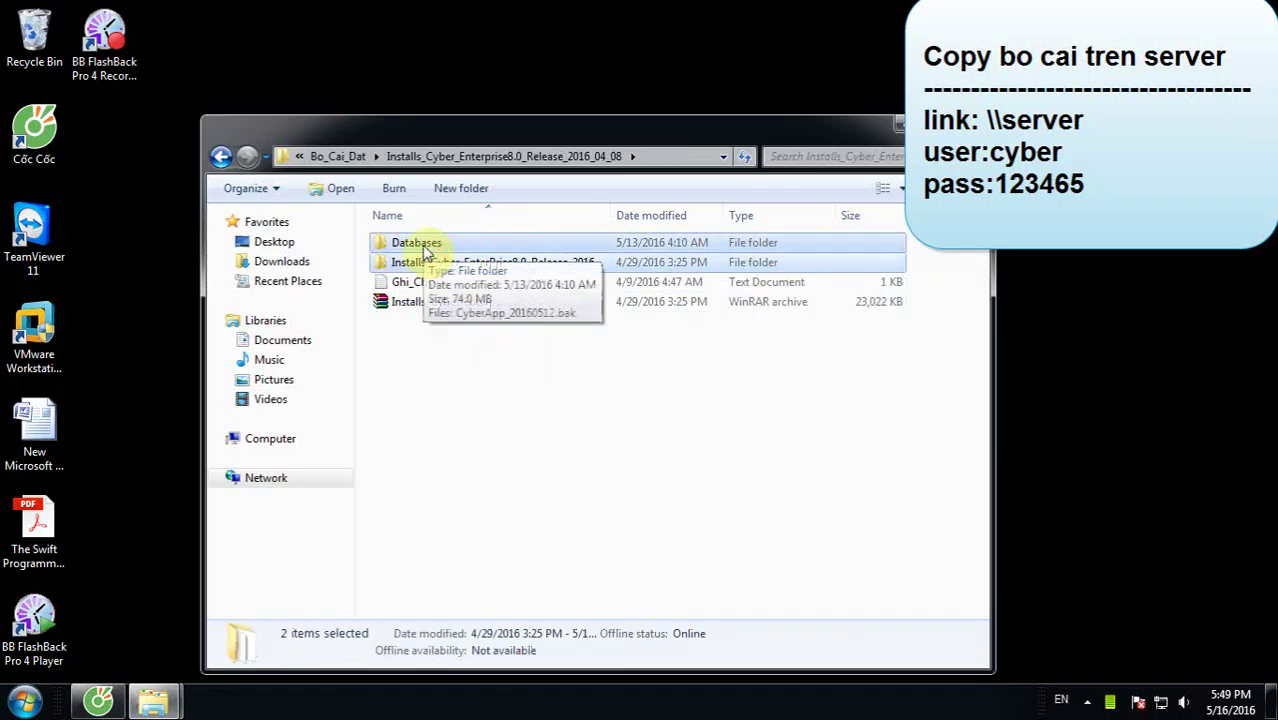
right_click(427, 250)
click(499, 510)
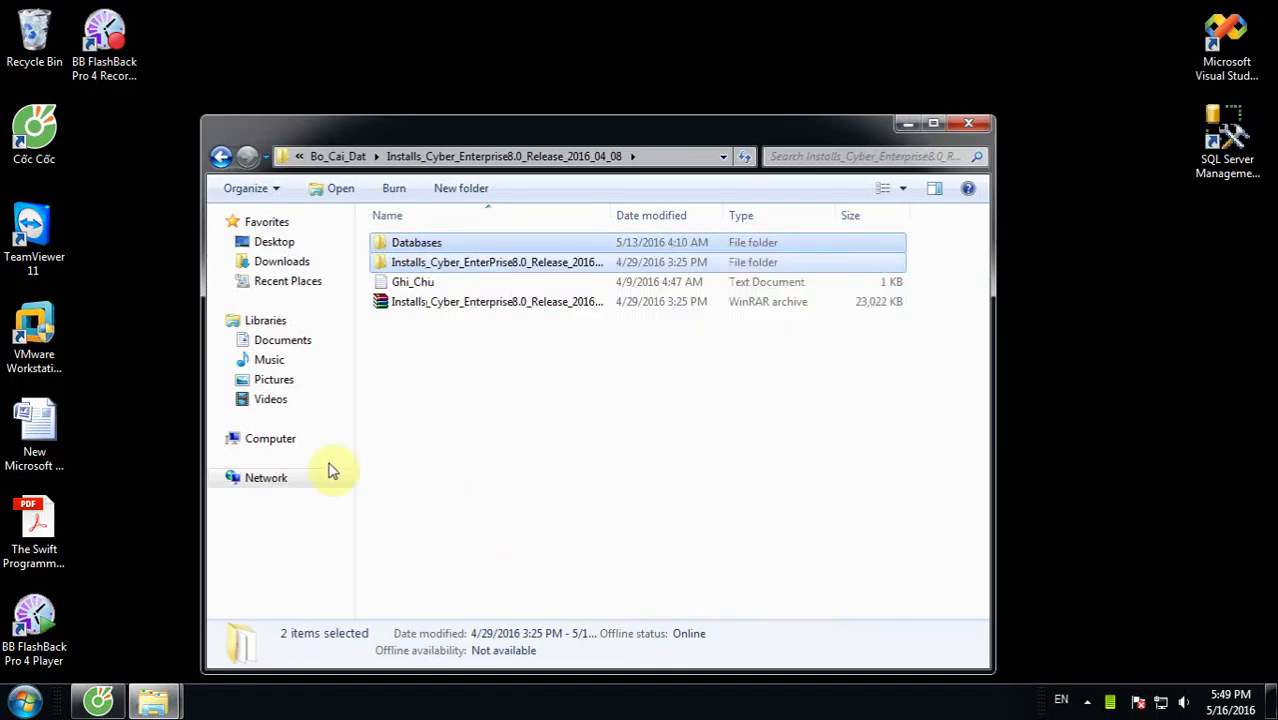
click(280, 438)
Step: Create a new folder named Daotao inside E:\MinhDc and open it
double_click(535, 311)
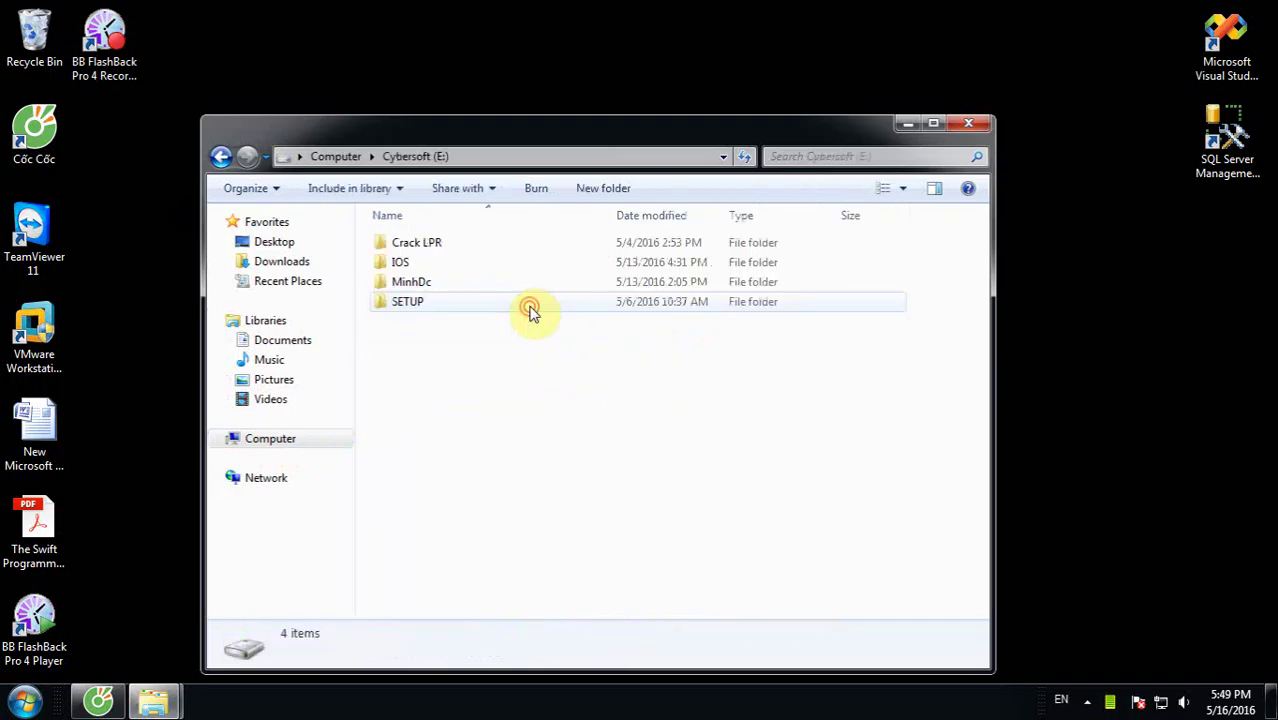
double_click(479, 282)
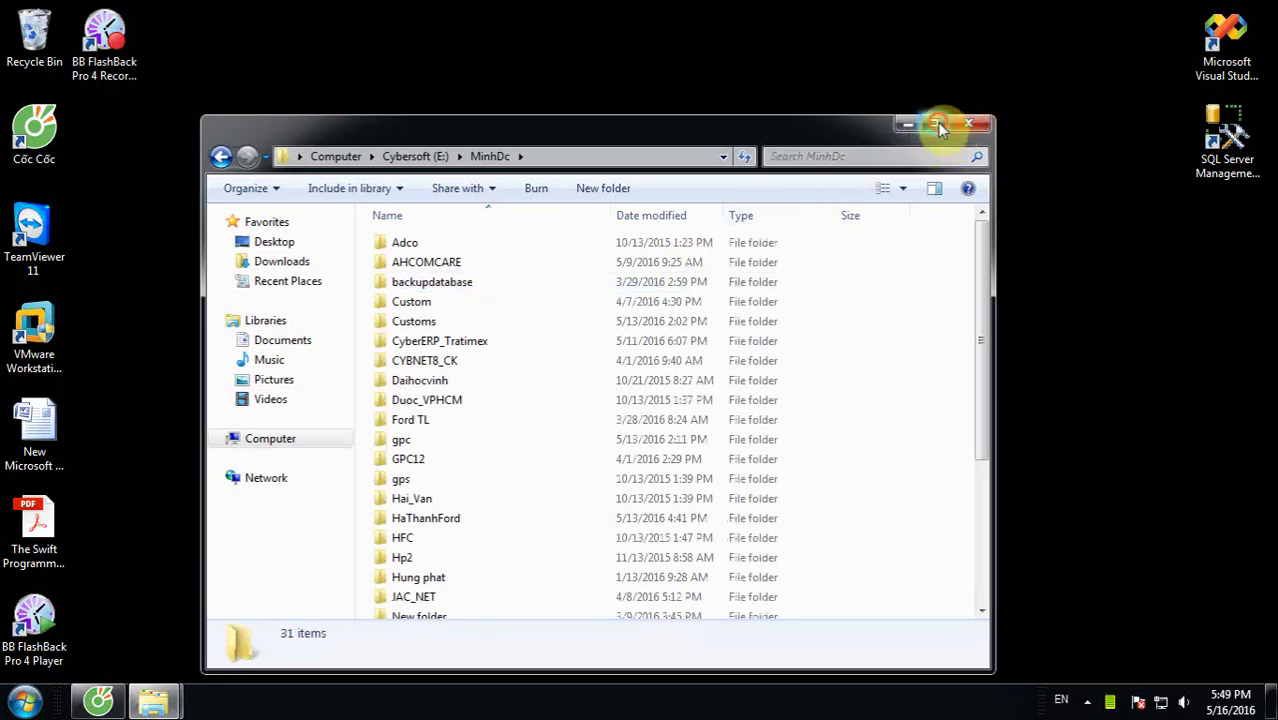
click(933, 123)
scroll(1270, 290, down, 2)
right_click(1001, 469)
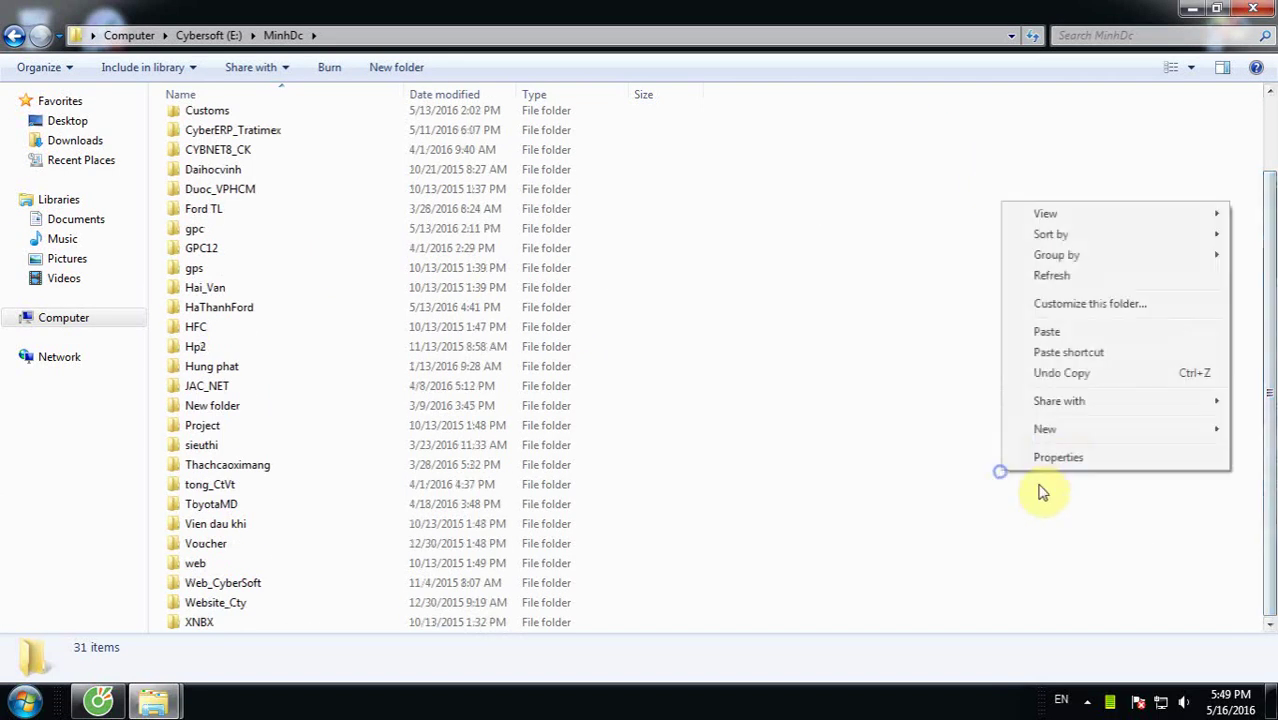
click(1045, 429)
click(835, 118)
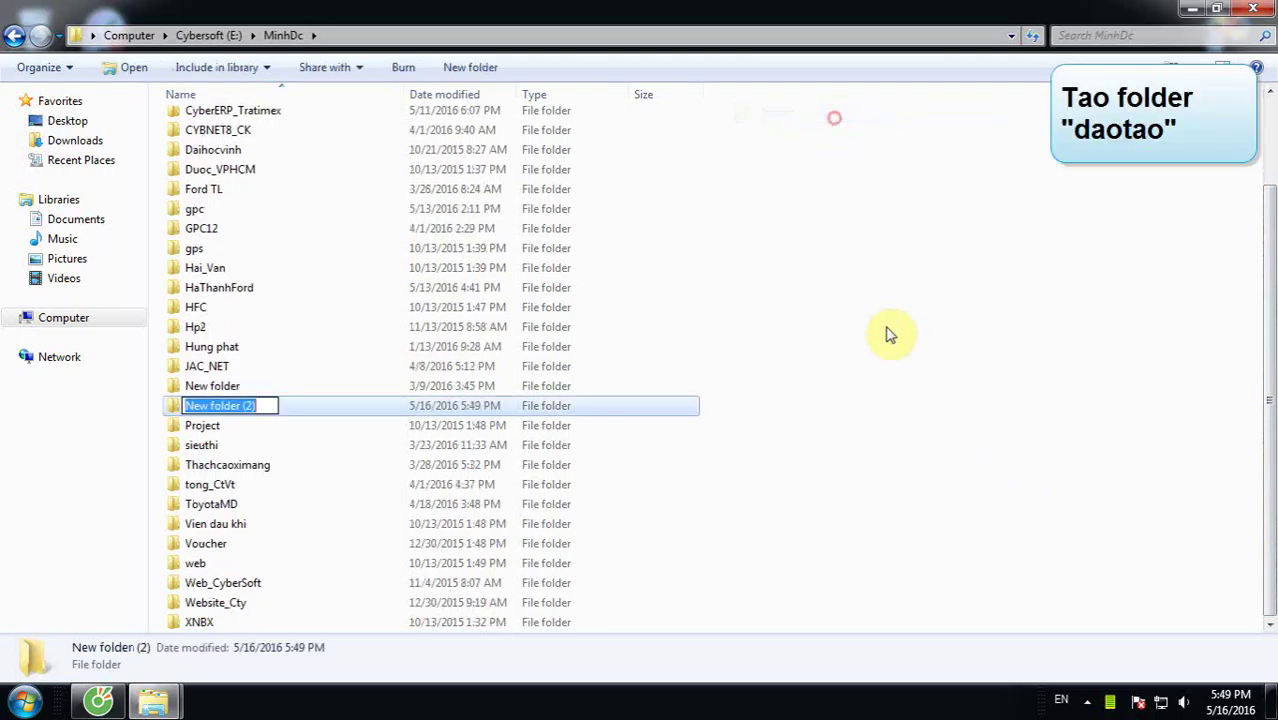
text(D)
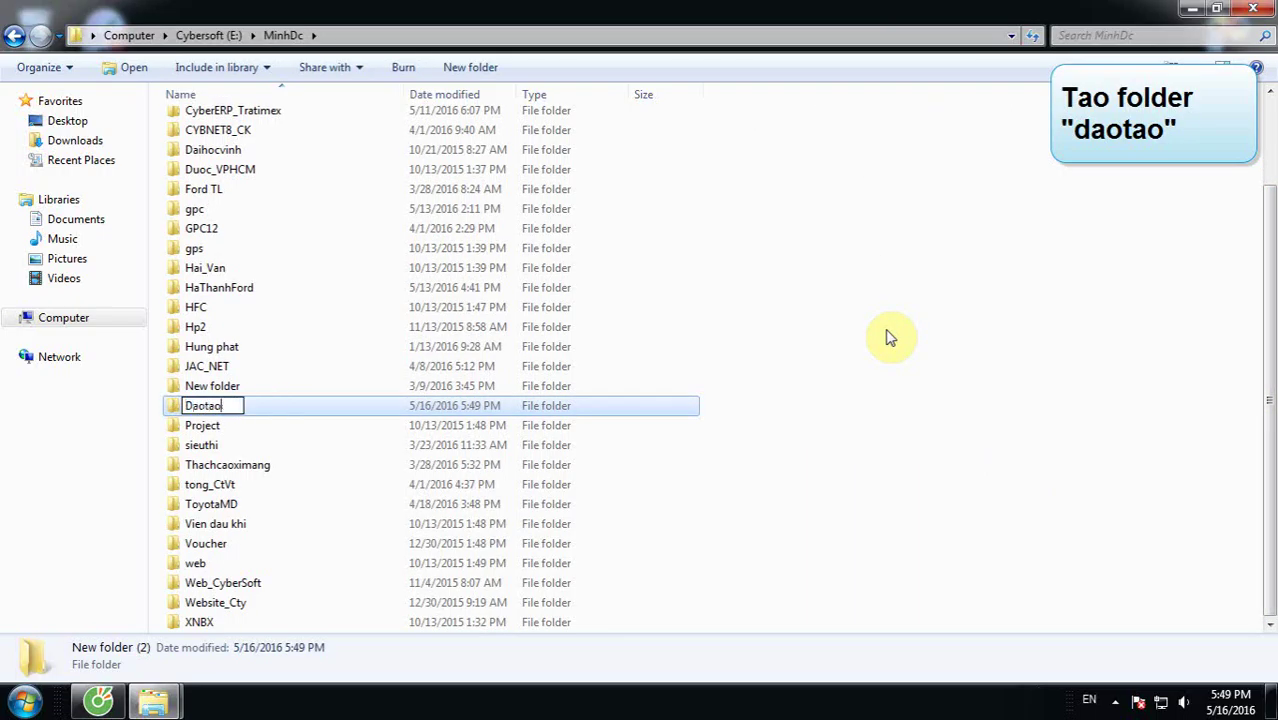
text(aotao)
key(Return)
key(Return)
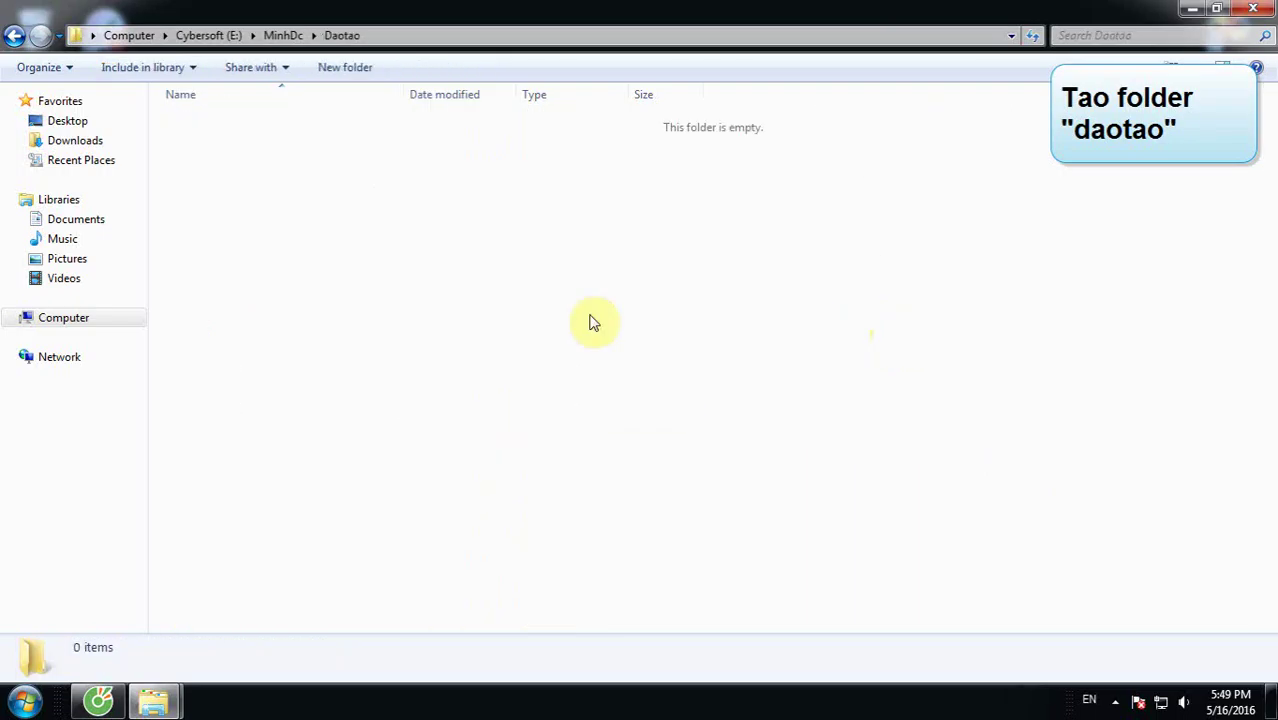
right_click(532, 296)
Step: Paste both folders into Daotao and check Databases holds CyberApp_20160512.bak
click(604, 431)
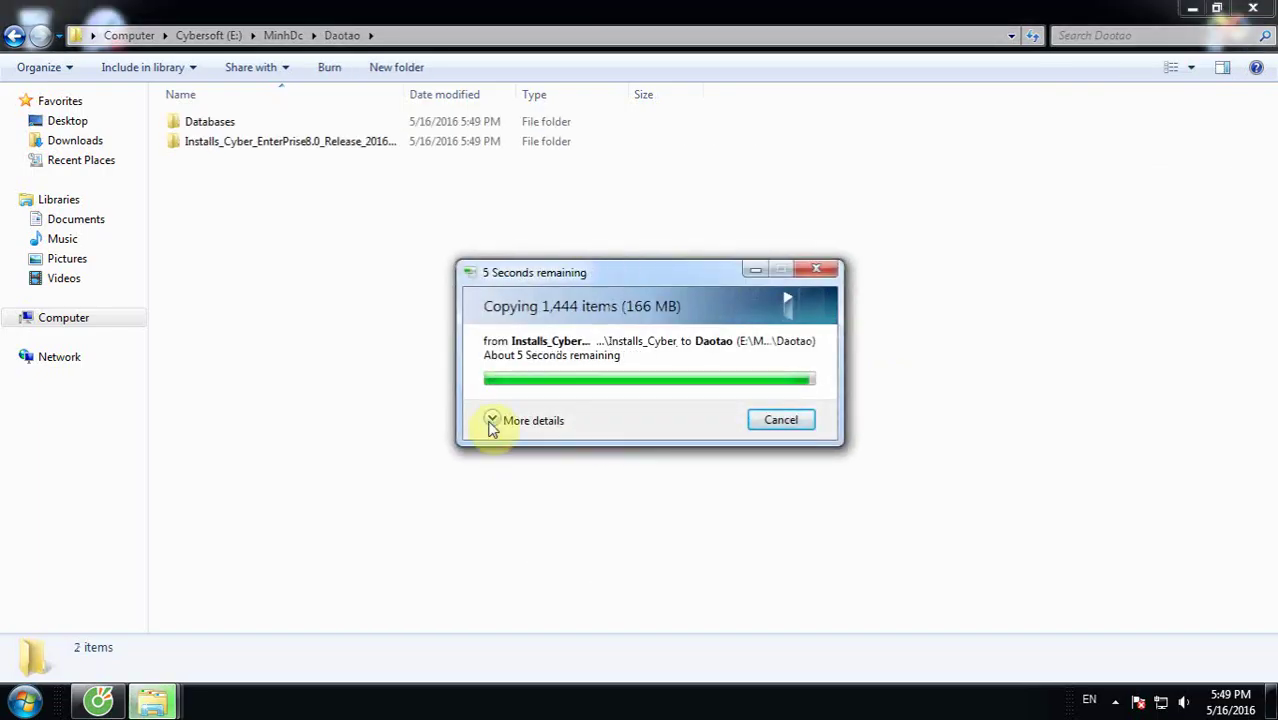
click(488, 428)
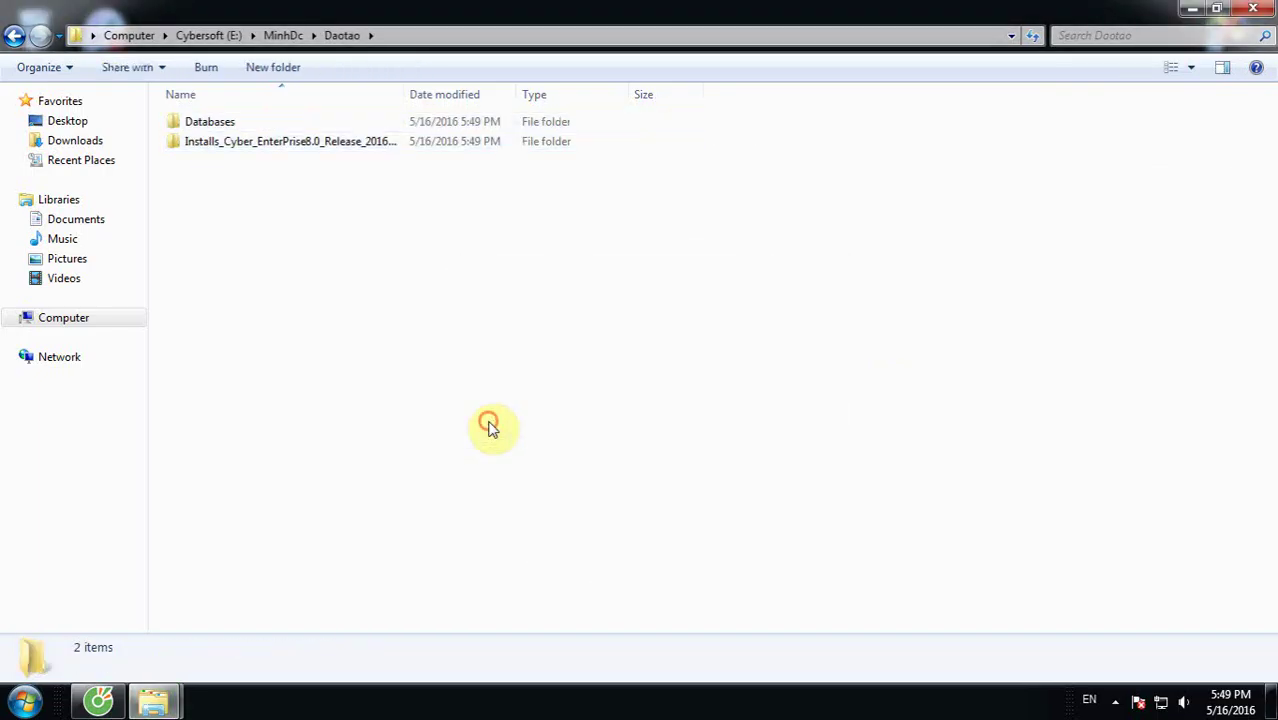
double_click(200, 122)
click(262, 161)
drag(345, 170, 237, 104)
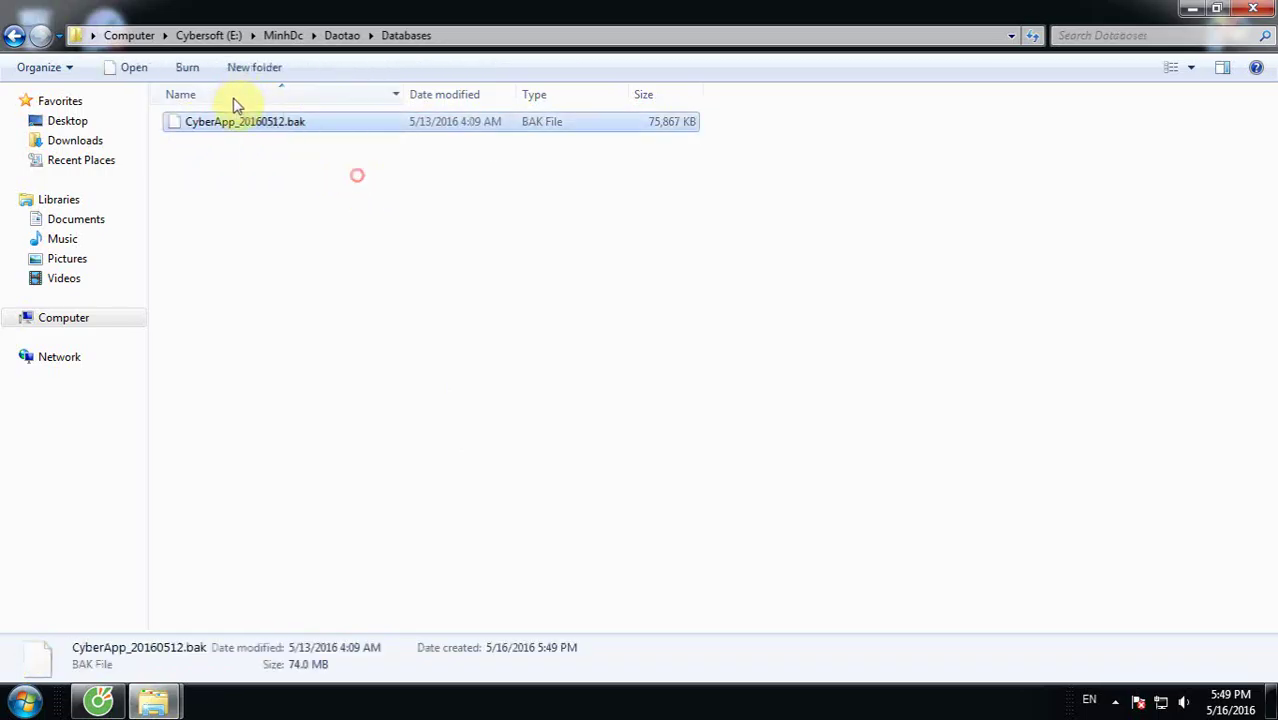
click(602, 290)
click(338, 35)
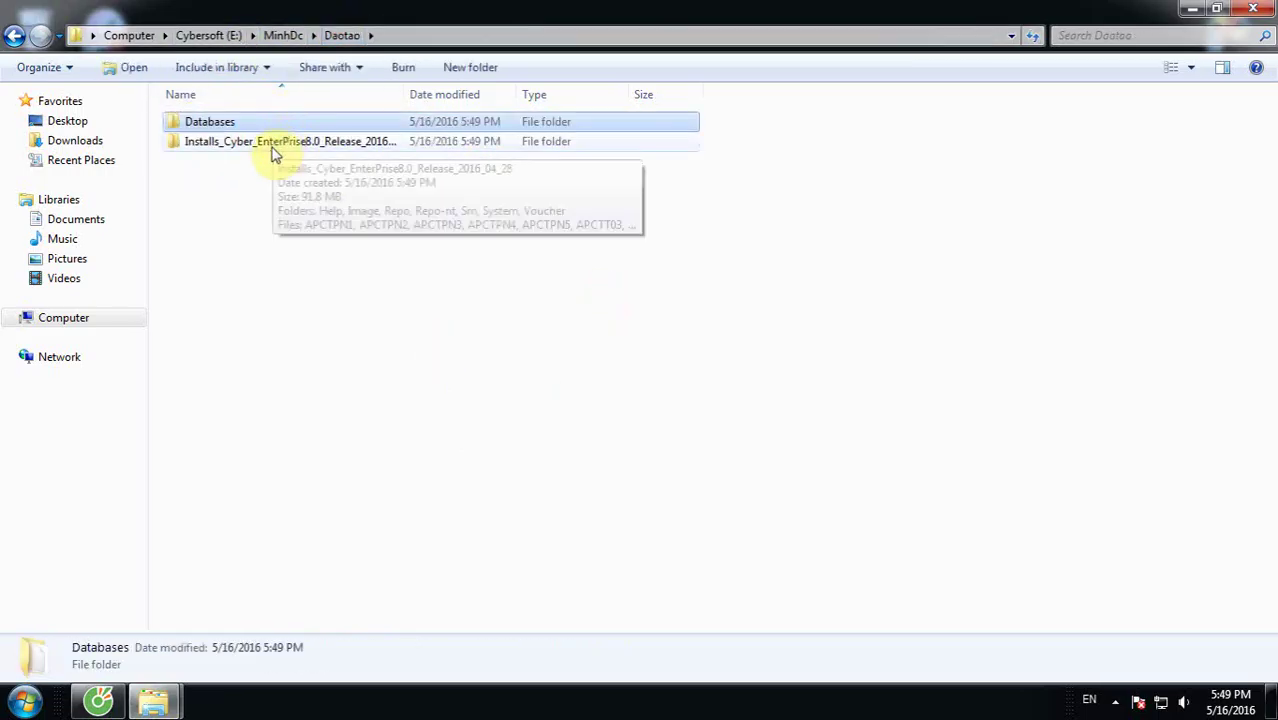
Step: Review the Installs_Cyber_EnterPrise8.0 folder's files and return to Daotao
double_click(276, 142)
scroll(292, 220, down, 5)
scroll(287, 228, down, 4)
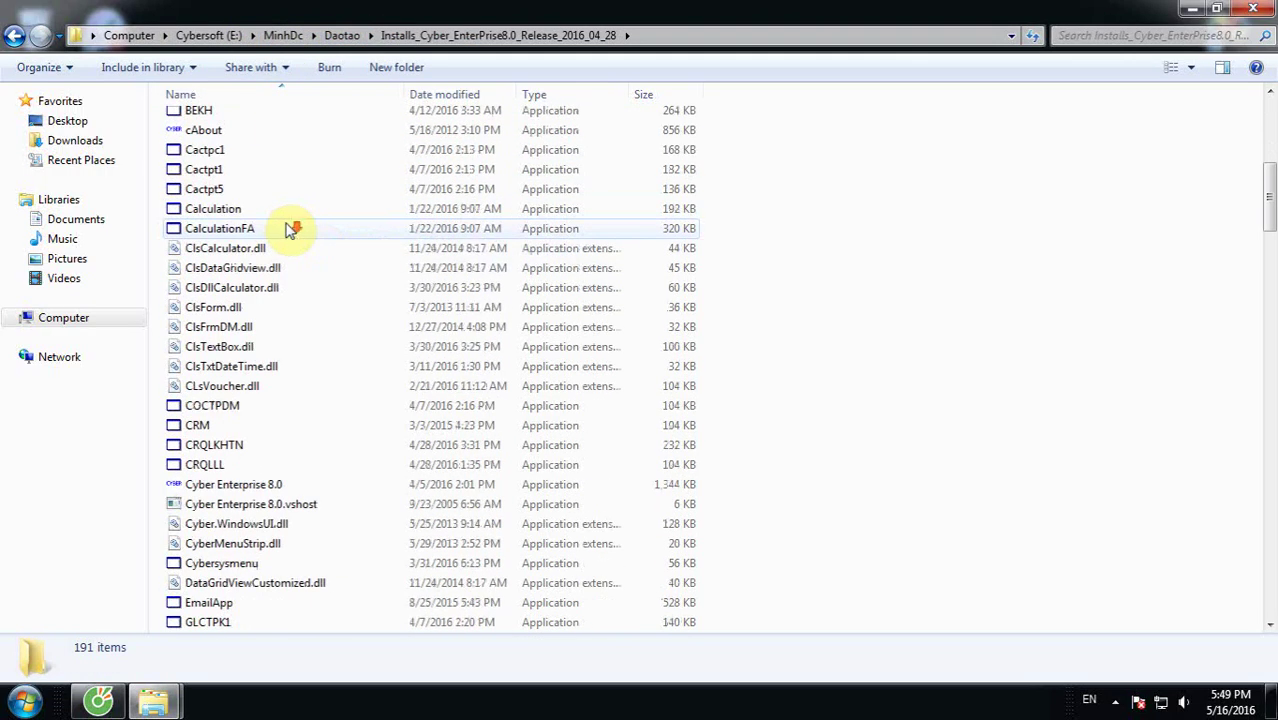
scroll(292, 224, up, 8)
click(347, 36)
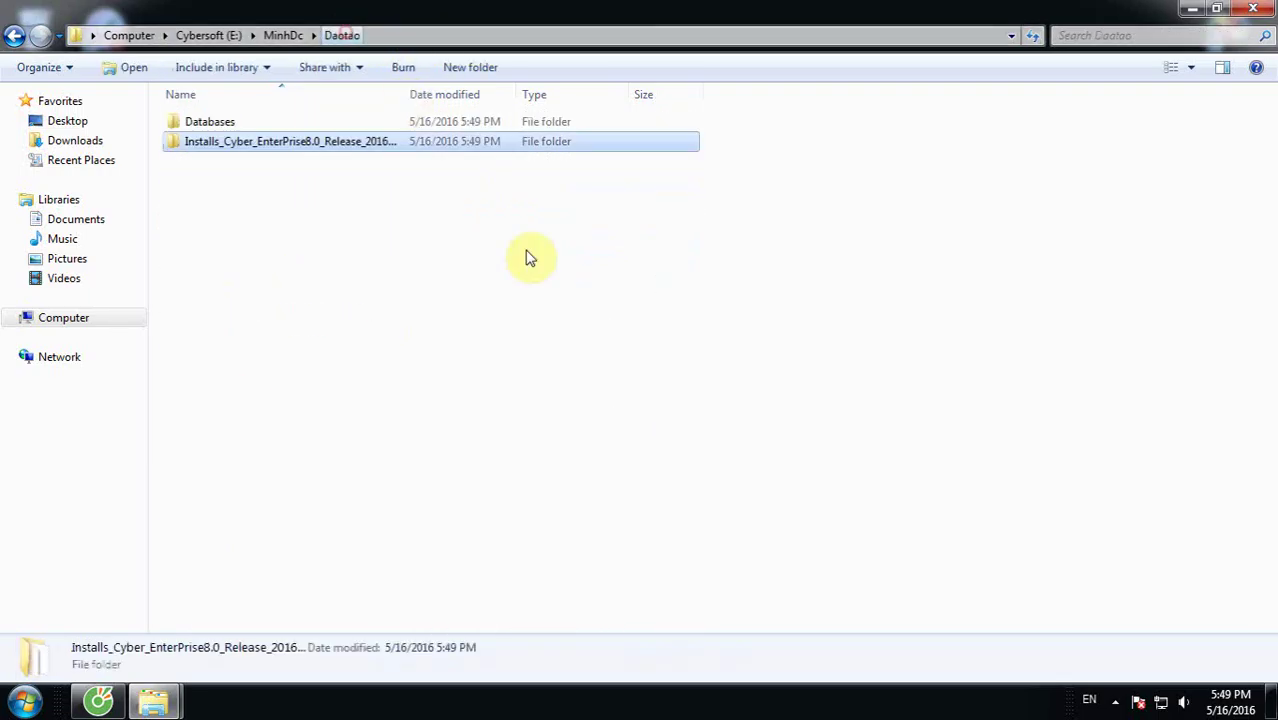
click(24, 700)
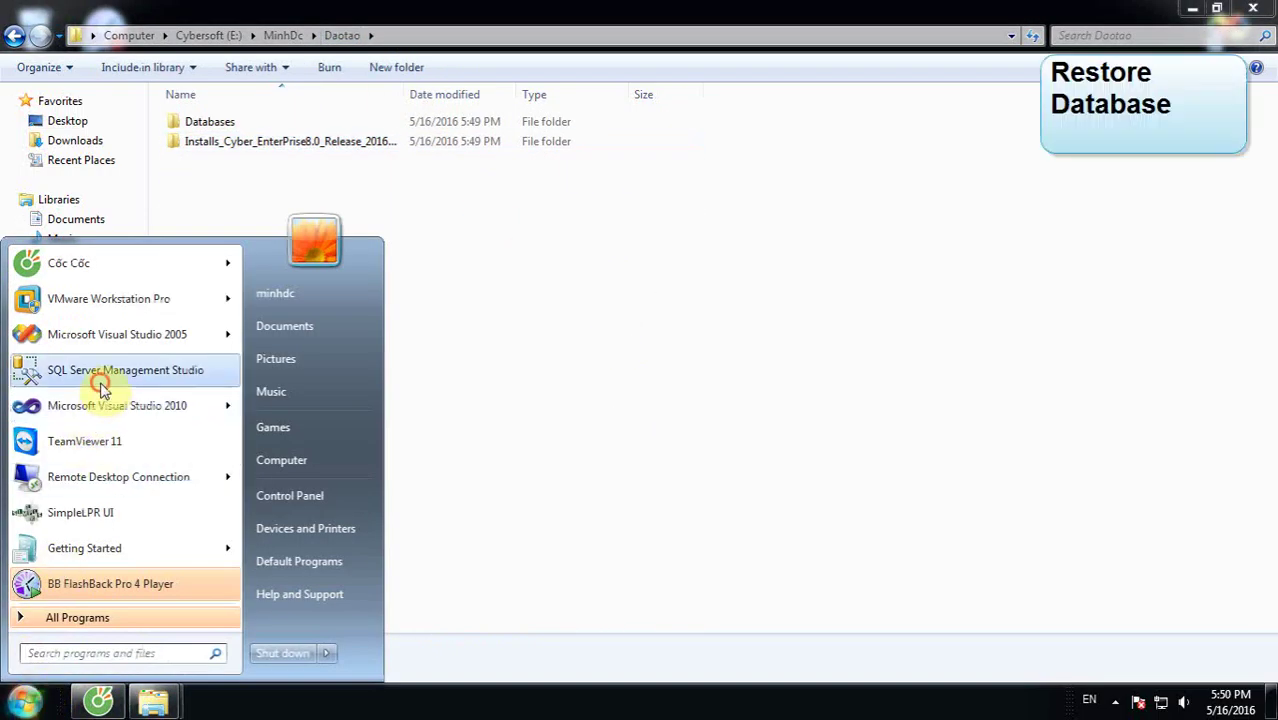
Step: Connect Management Studio to the local server as sa and start restoring Cyber8_Daotao from a device
click(100, 372)
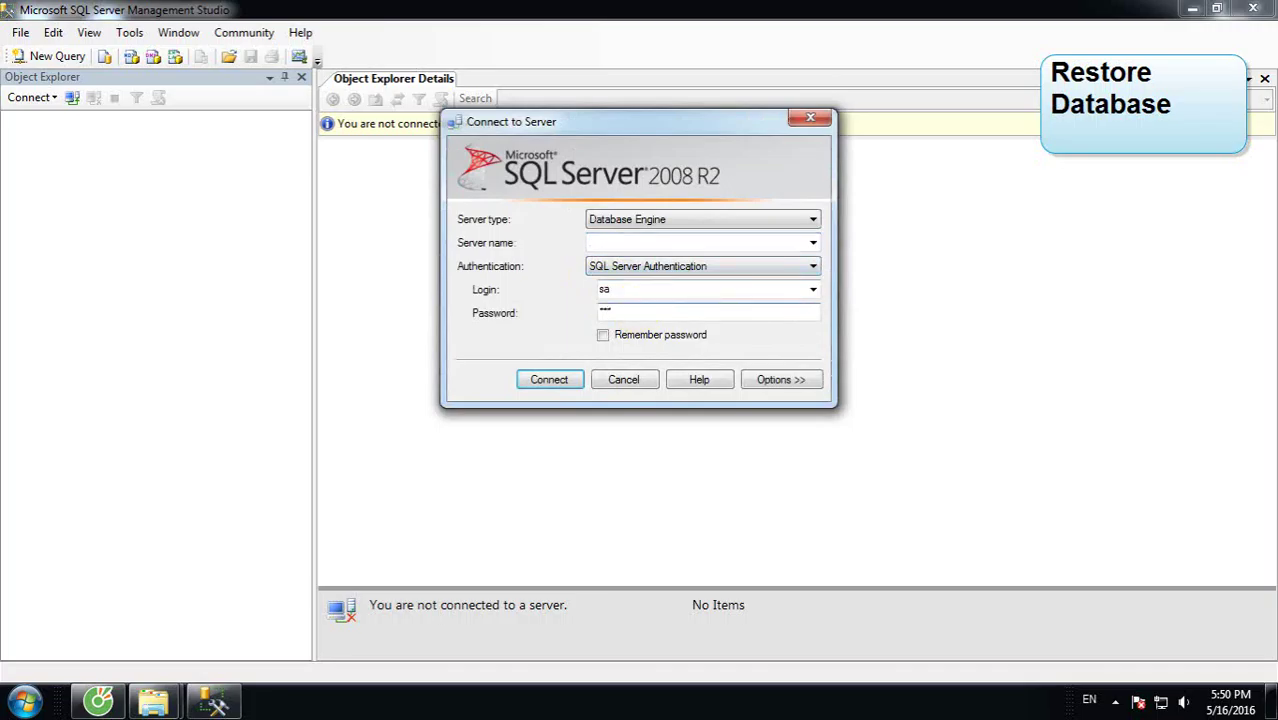
key(Return)
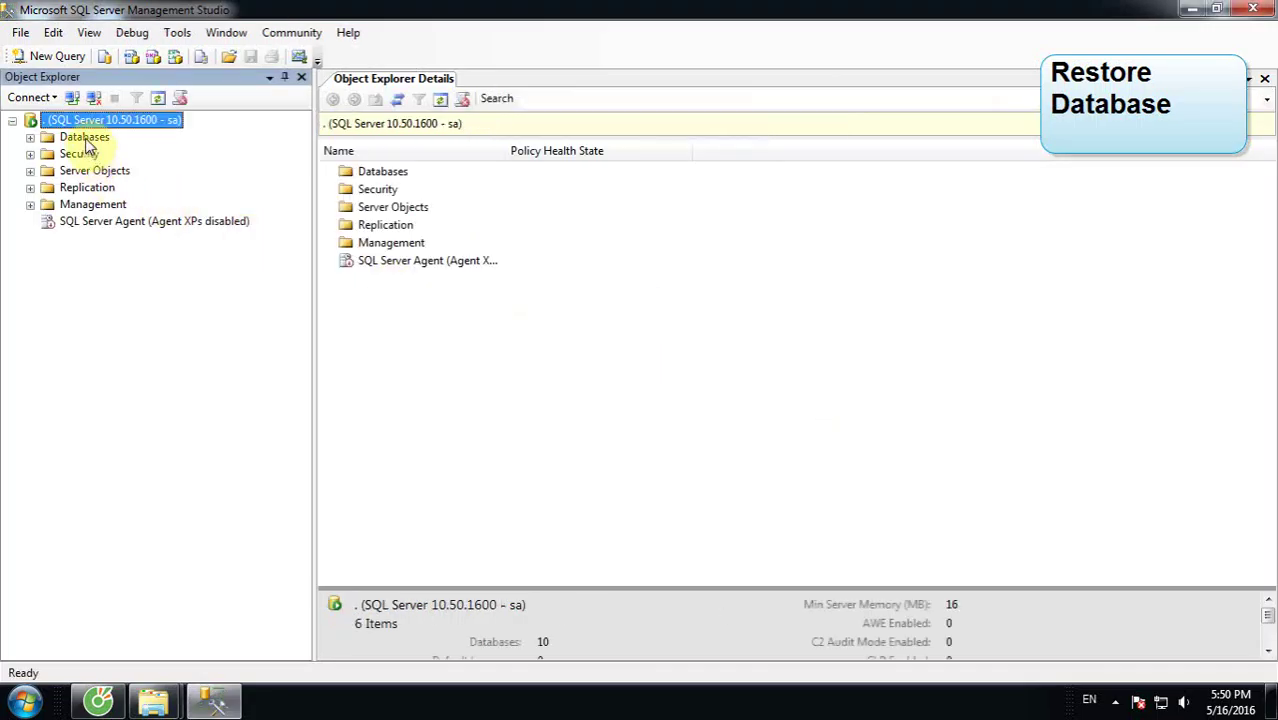
double_click(86, 139)
right_click(84, 139)
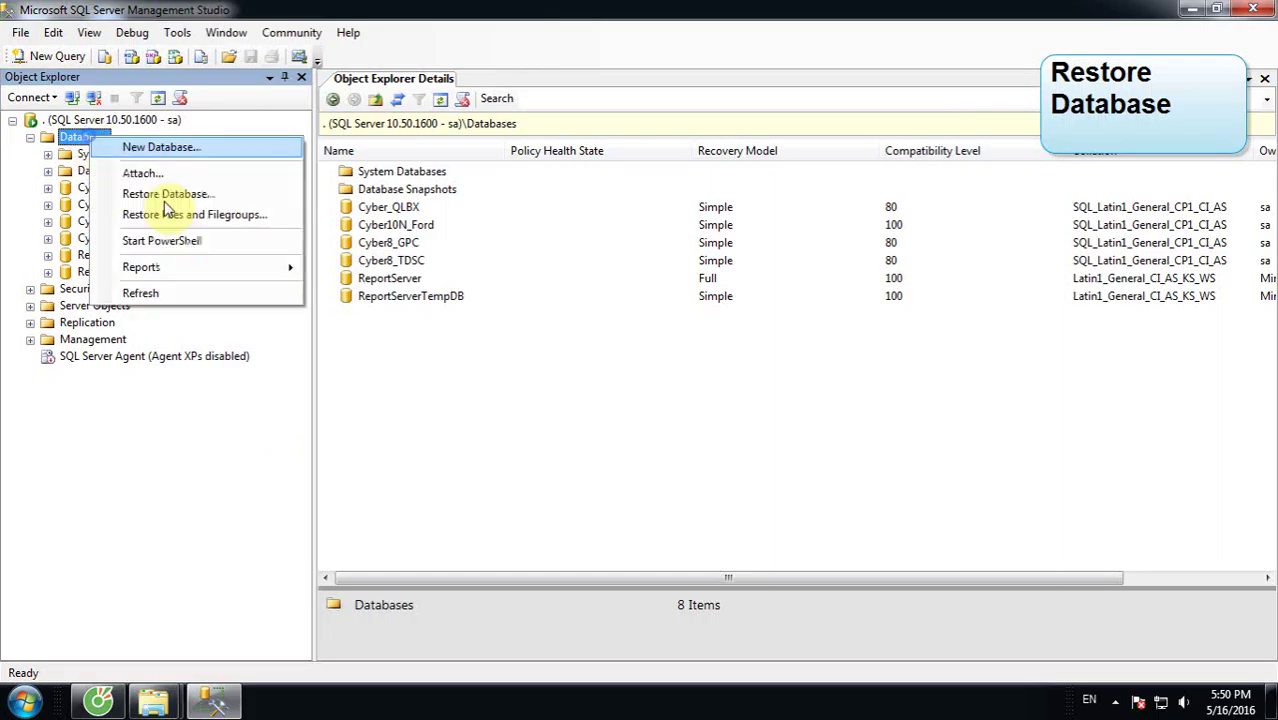
click(165, 194)
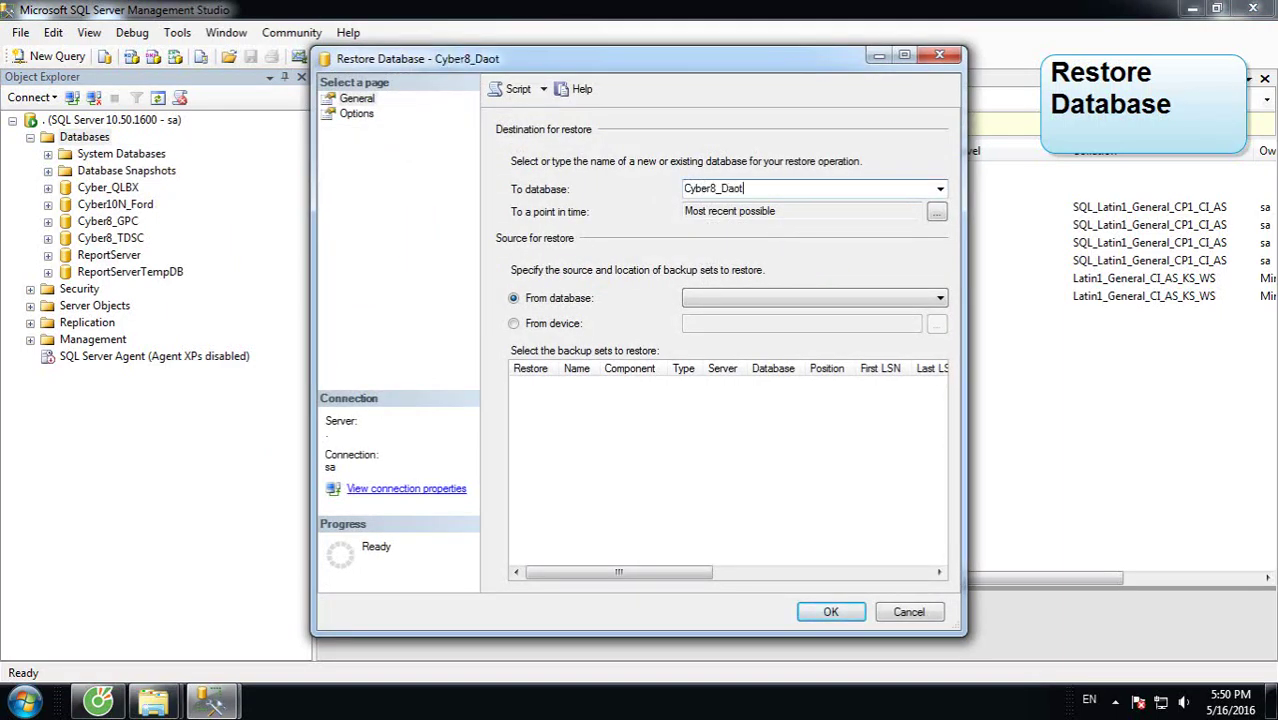
click(553, 323)
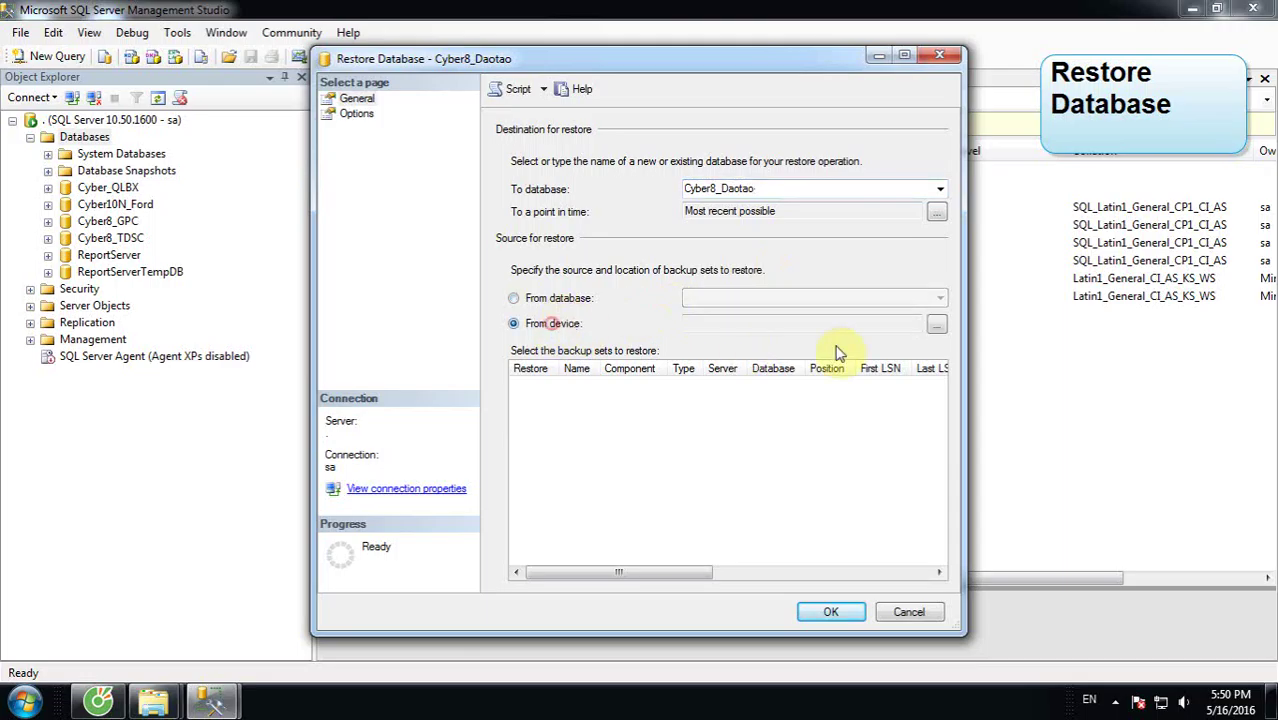
click(935, 326)
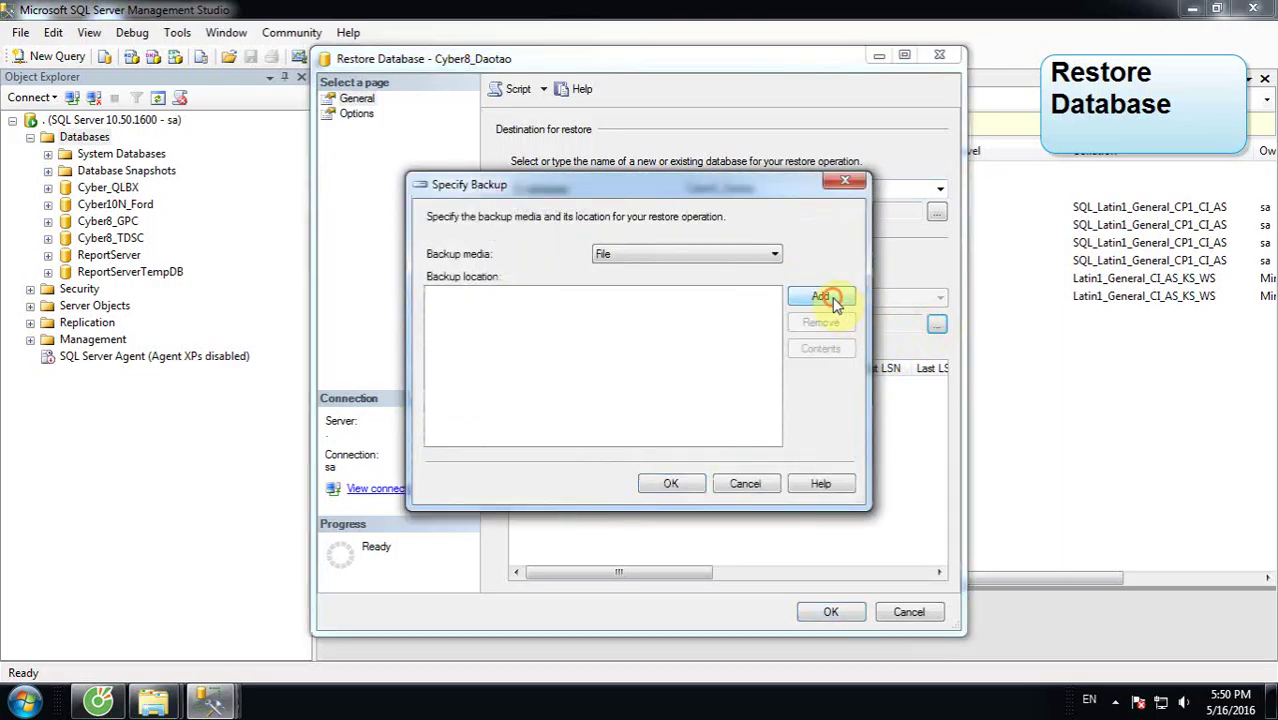
Step: Add E:\MinhDc\Daotao\Databases\CyberApp_20160512.bak as the backup file
click(822, 297)
drag(820, 305, 756, 194)
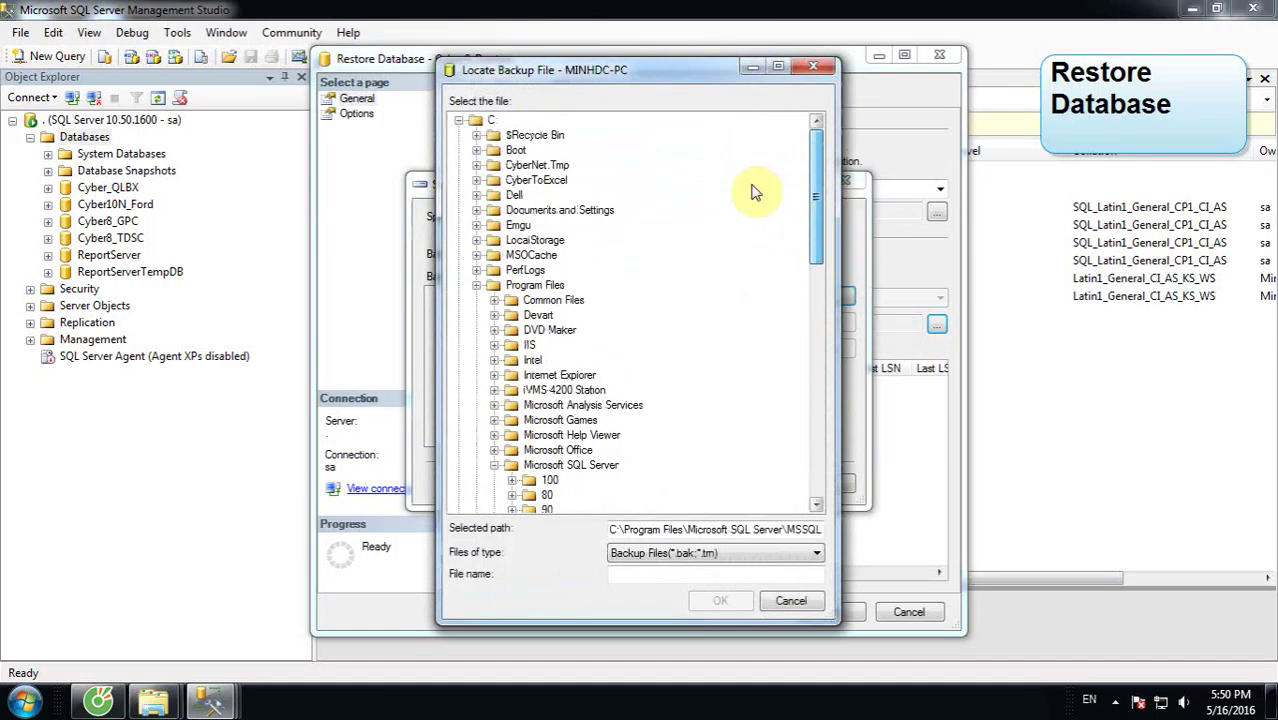
click(458, 120)
click(458, 150)
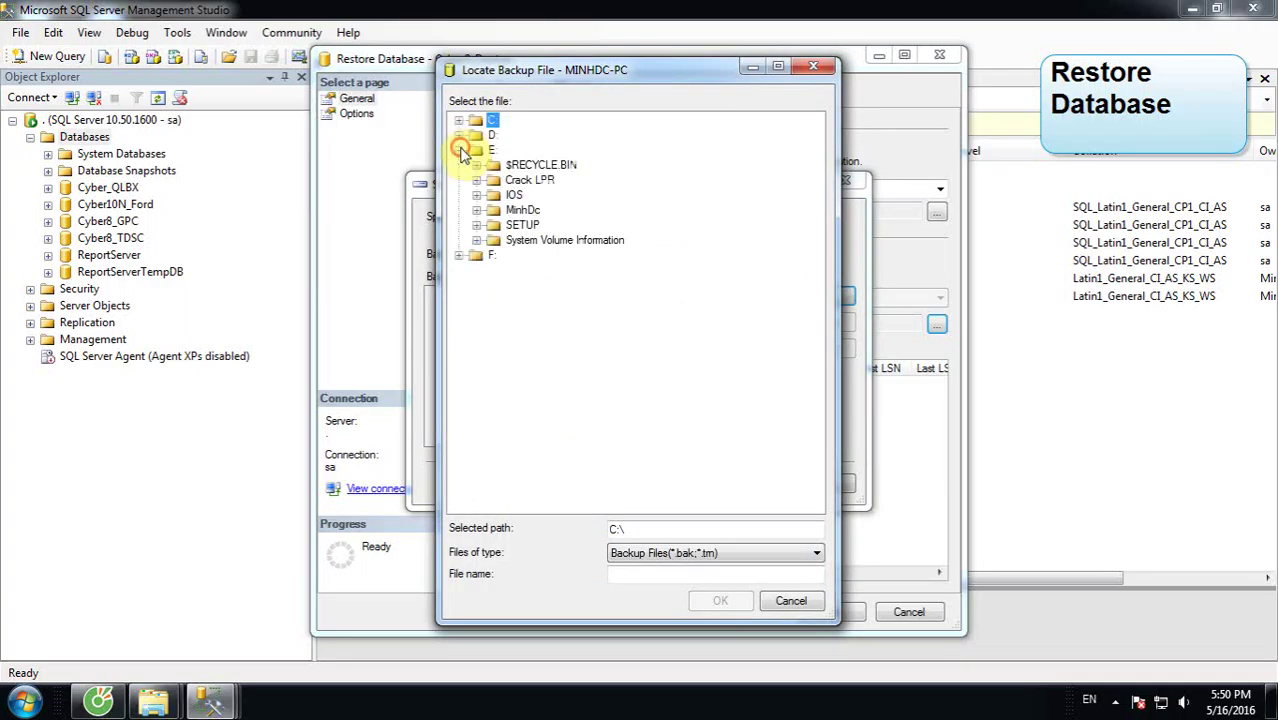
double_click(522, 212)
scroll(570, 345, down, 2)
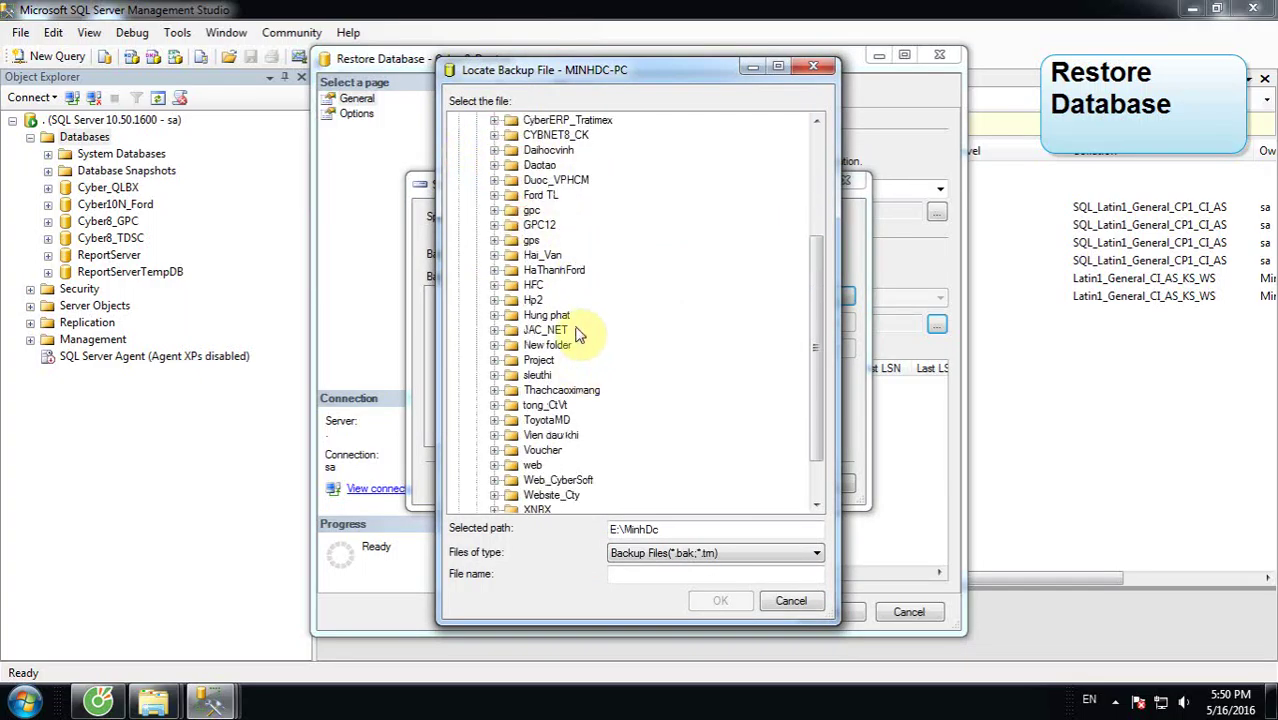
scroll(575, 320, up, 3)
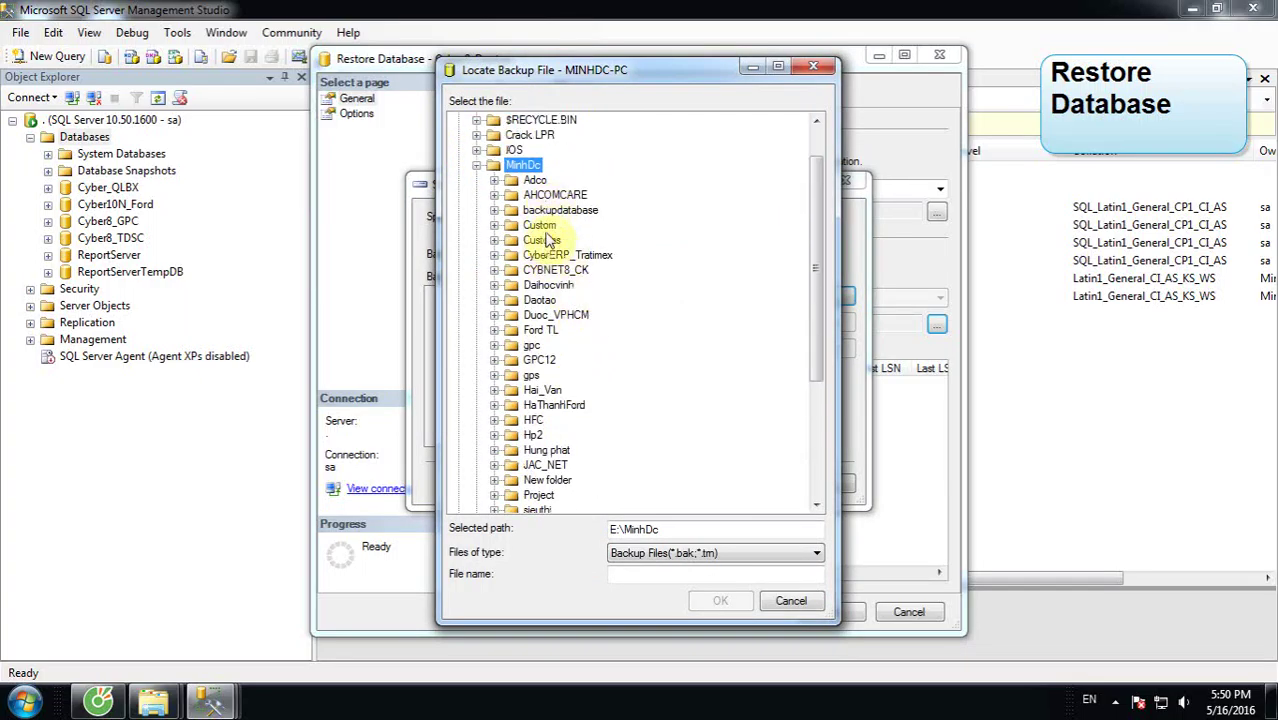
double_click(509, 304)
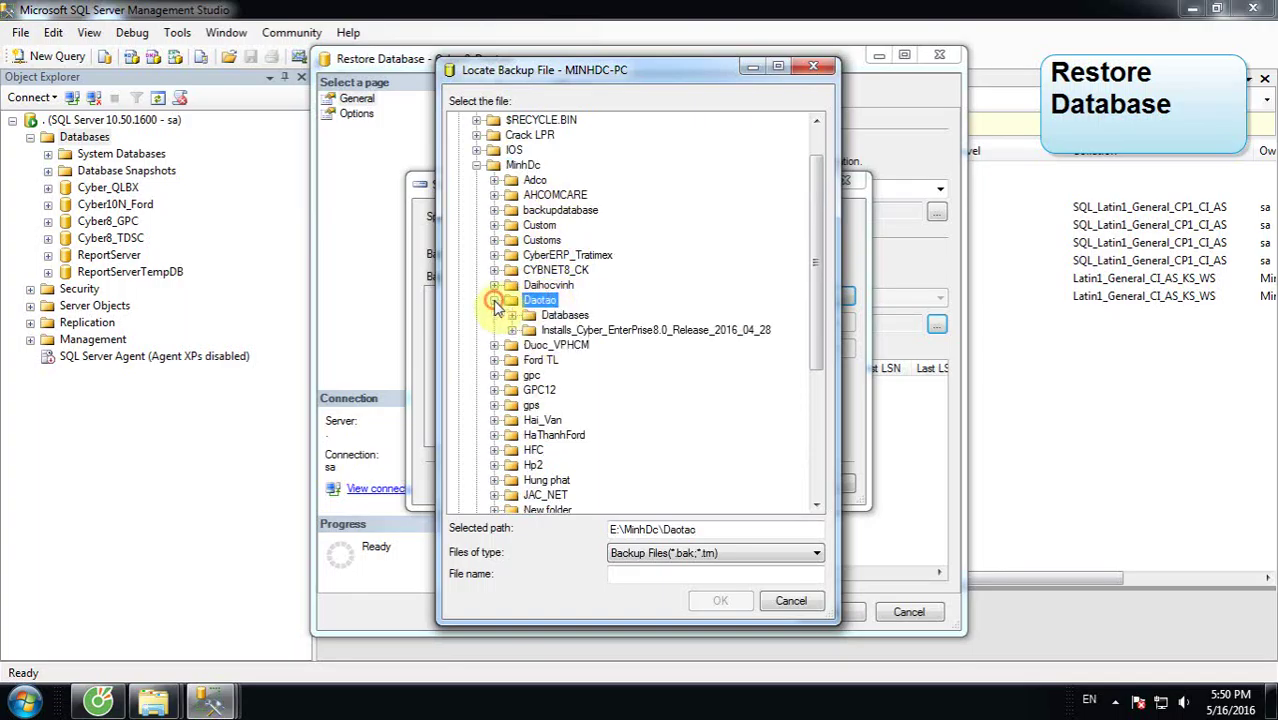
click(515, 316)
click(513, 316)
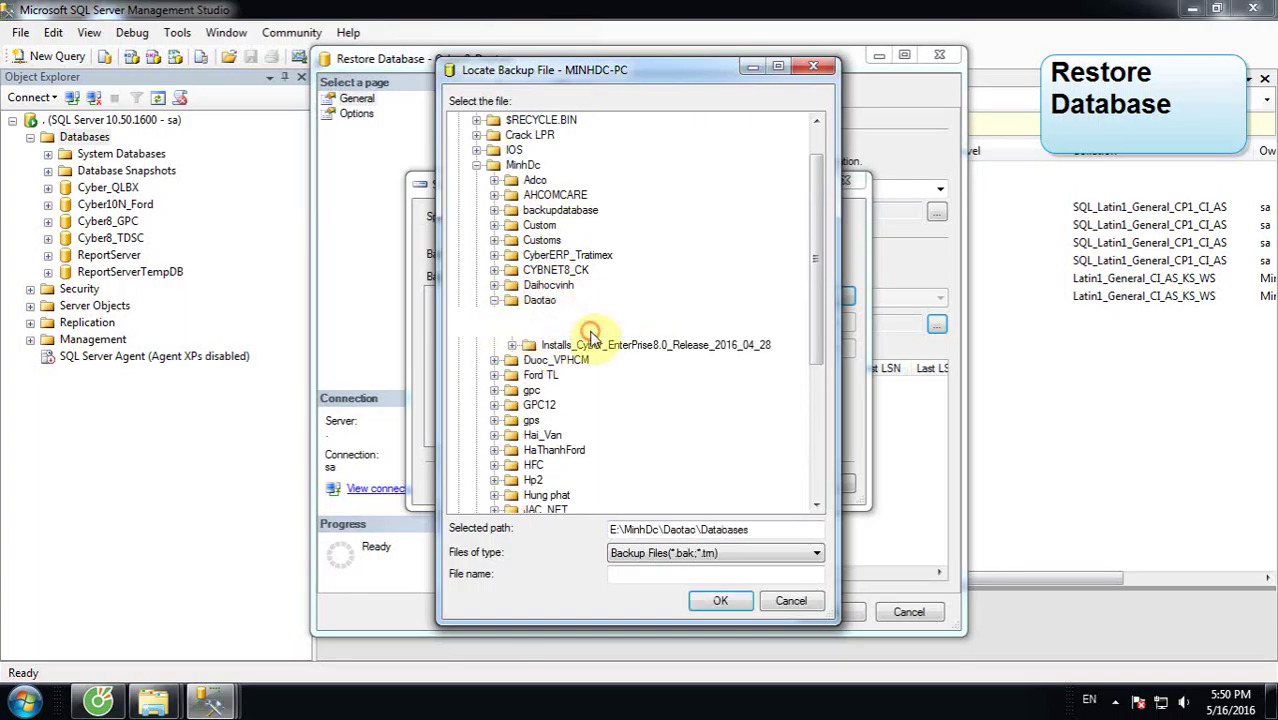
click(615, 330)
Step: Confirm the backup location and tick the CyberApp full backup set for restore
click(727, 598)
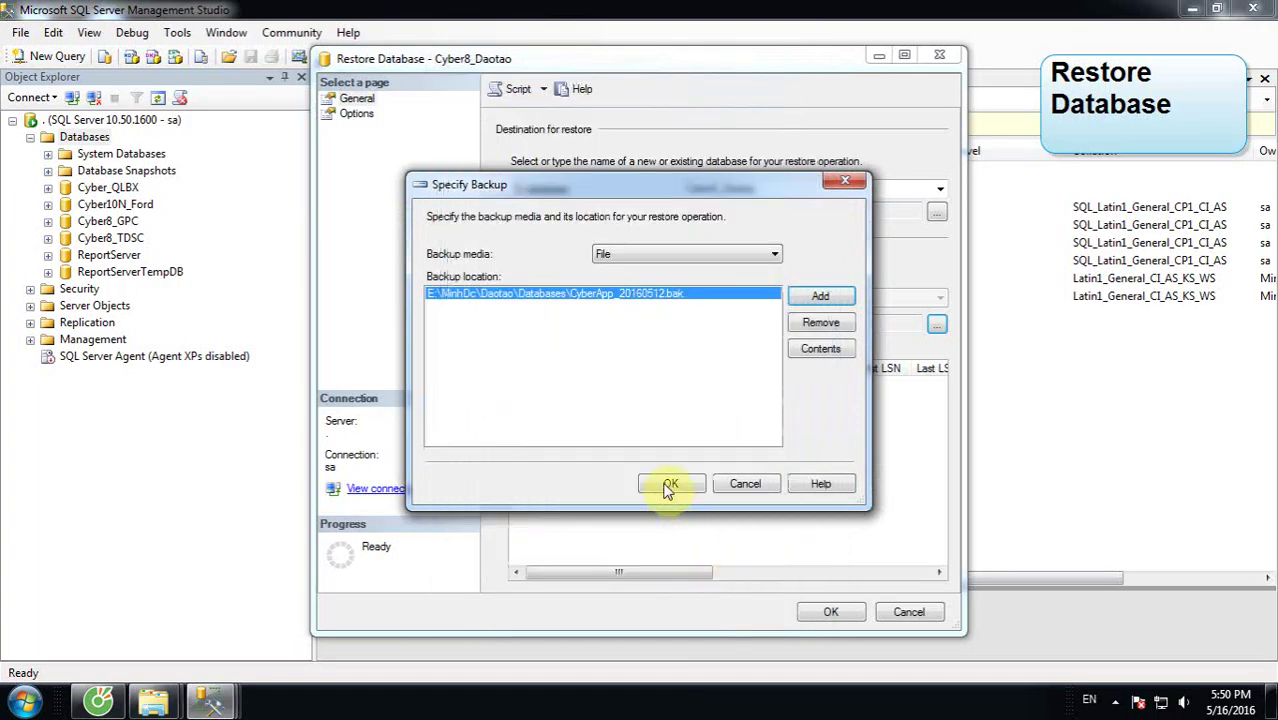
click(667, 484)
click(533, 387)
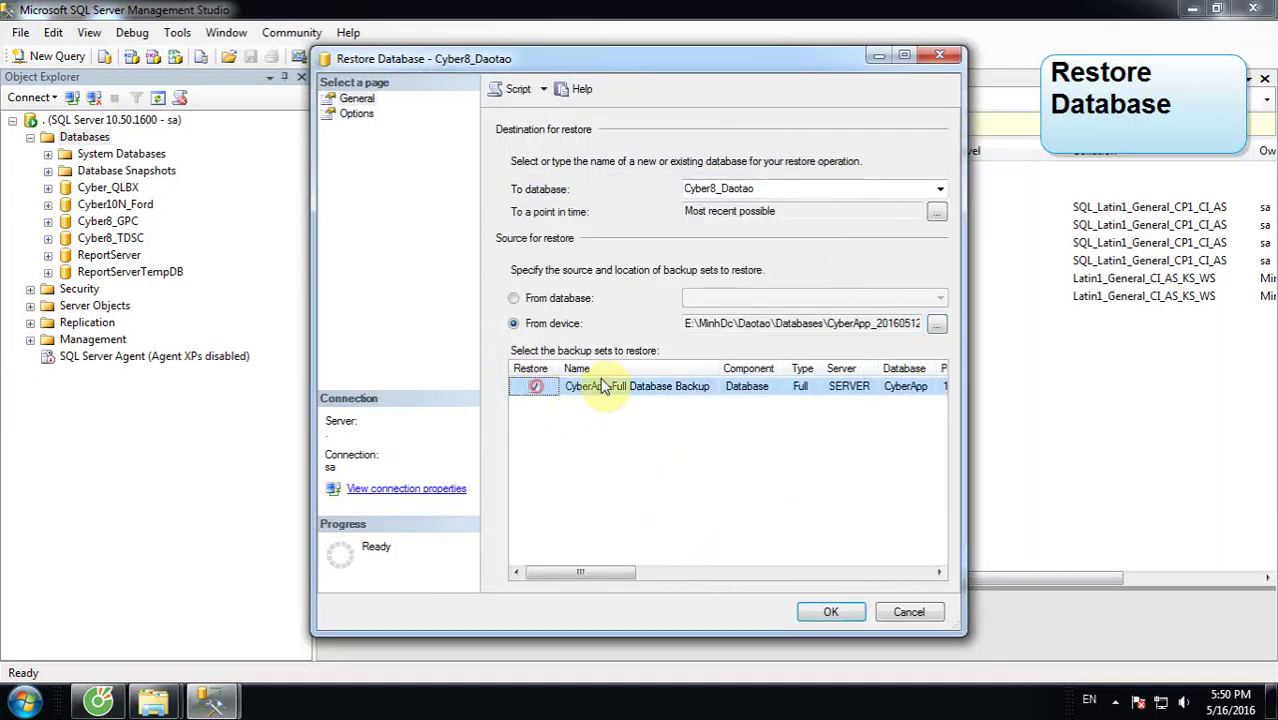
Step: Set WITH REPLACE and WITH KEEP_REPLICATION, then copy the Daotao\Databases folder path from Explorer
click(356, 113)
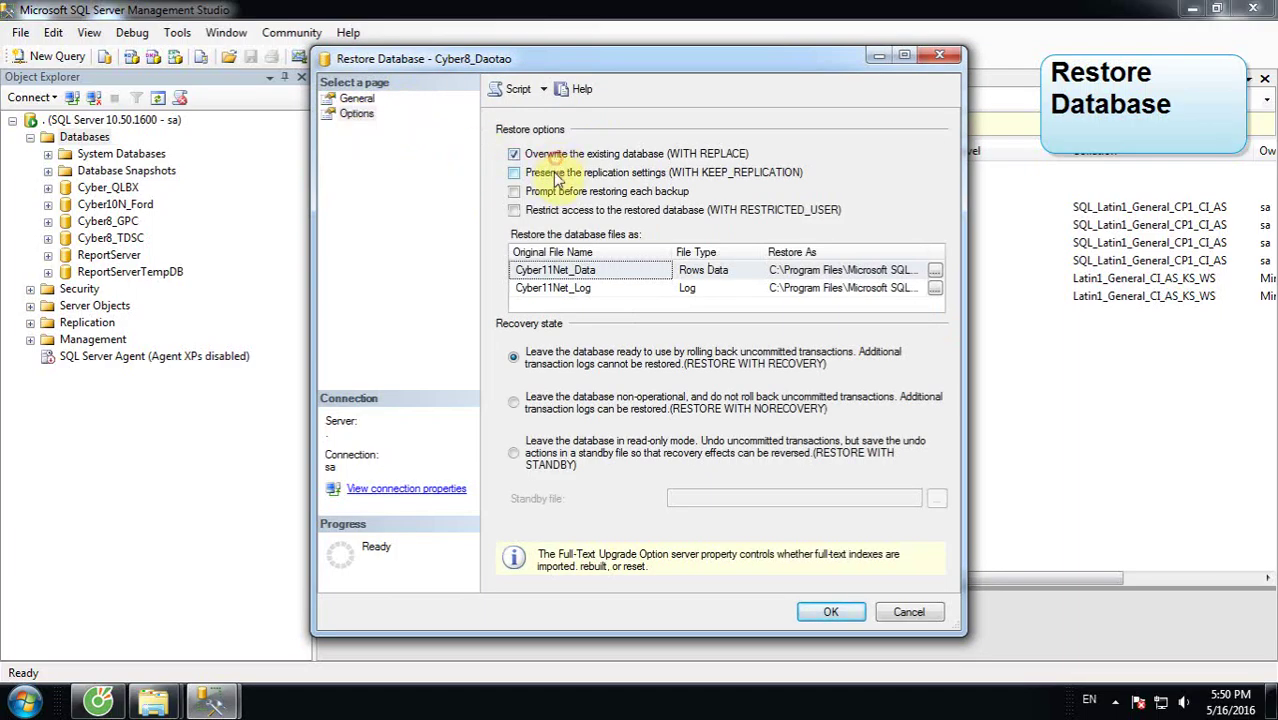
mouse_move(160, 693)
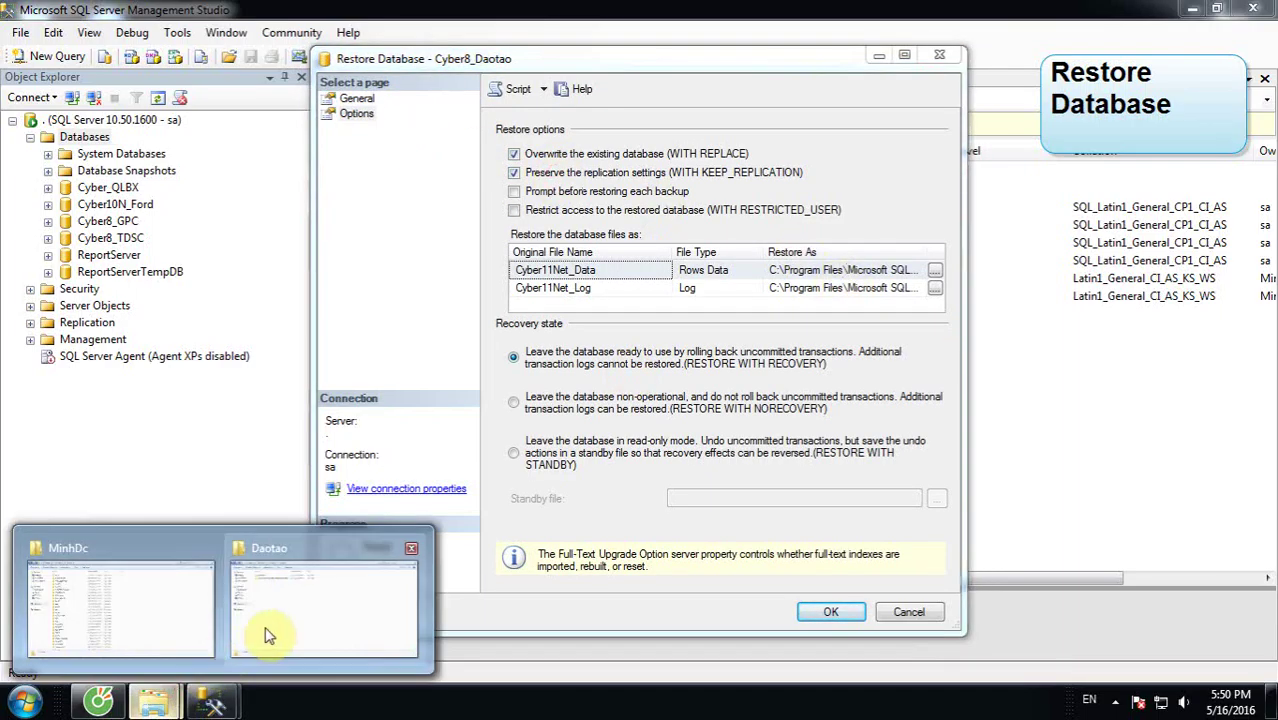
click(264, 627)
double_click(294, 121)
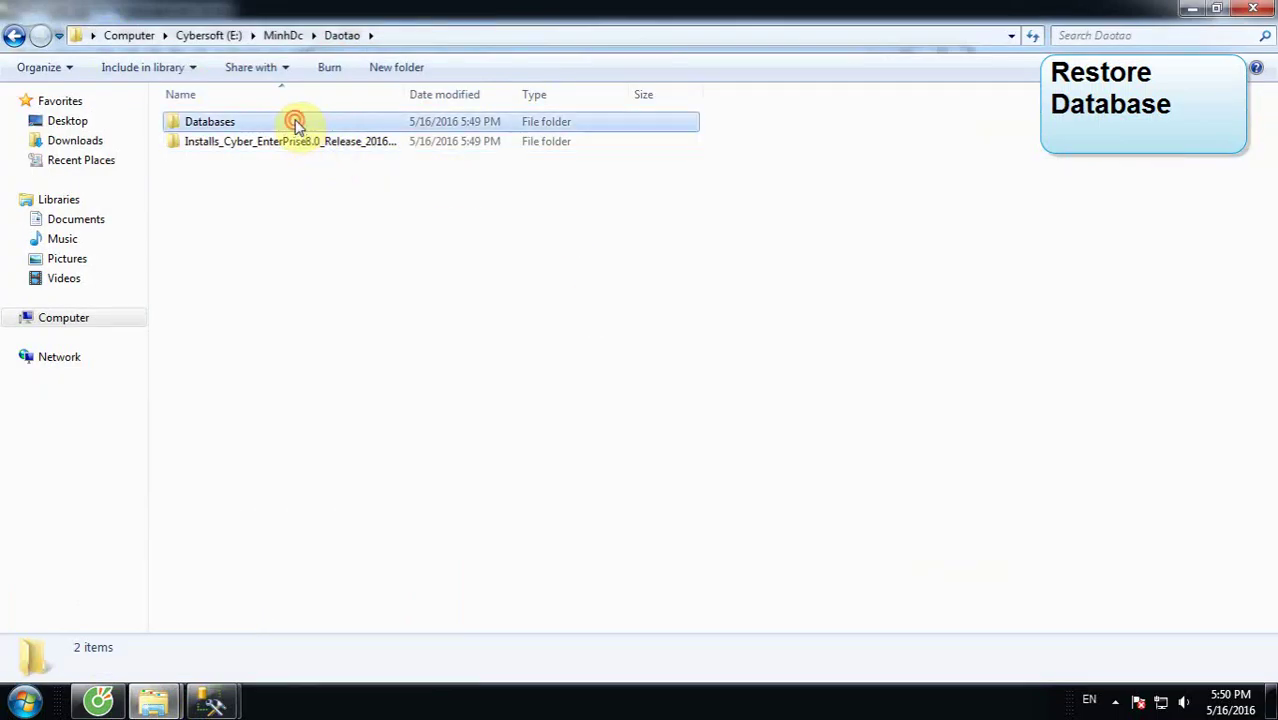
click(472, 35)
right_click(223, 36)
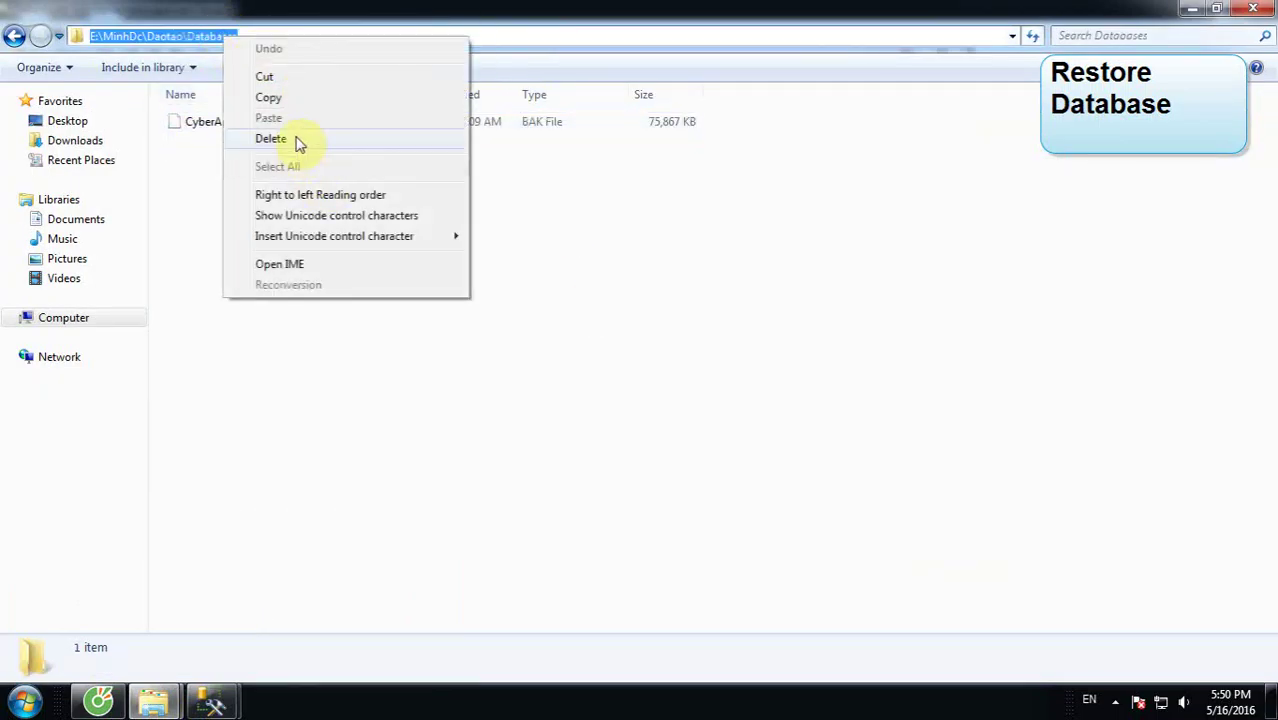
click(291, 97)
click(222, 700)
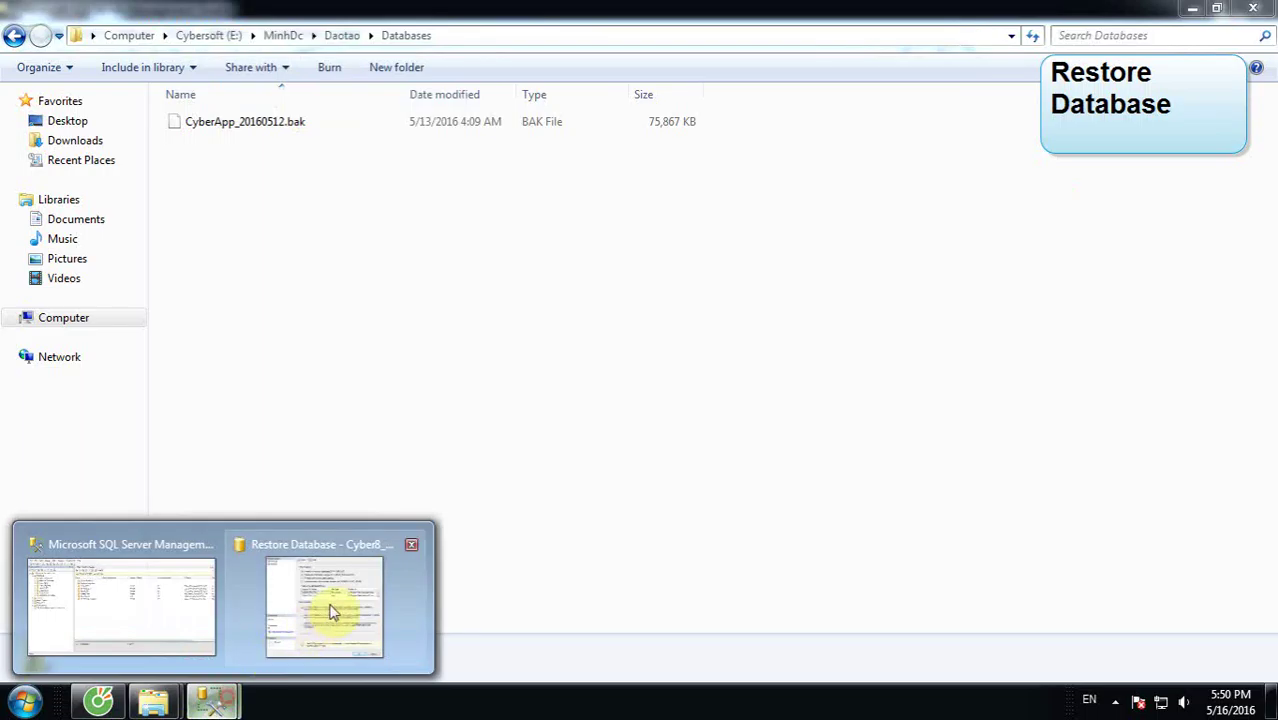
click(333, 612)
Step: Point both data and log restore paths to E:\MinhDc\Daotao\Databases and run the restore
click(875, 270)
click(875, 270)
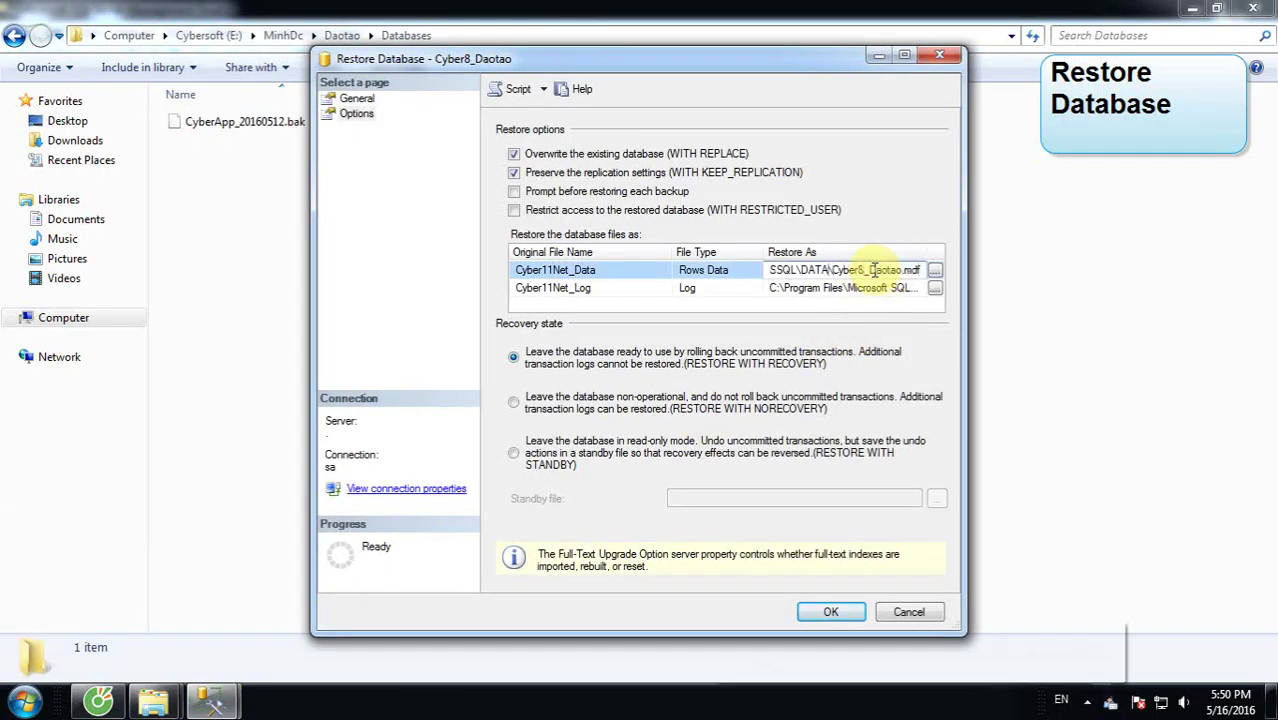
key(shift+Home)
key(ctrl+v)
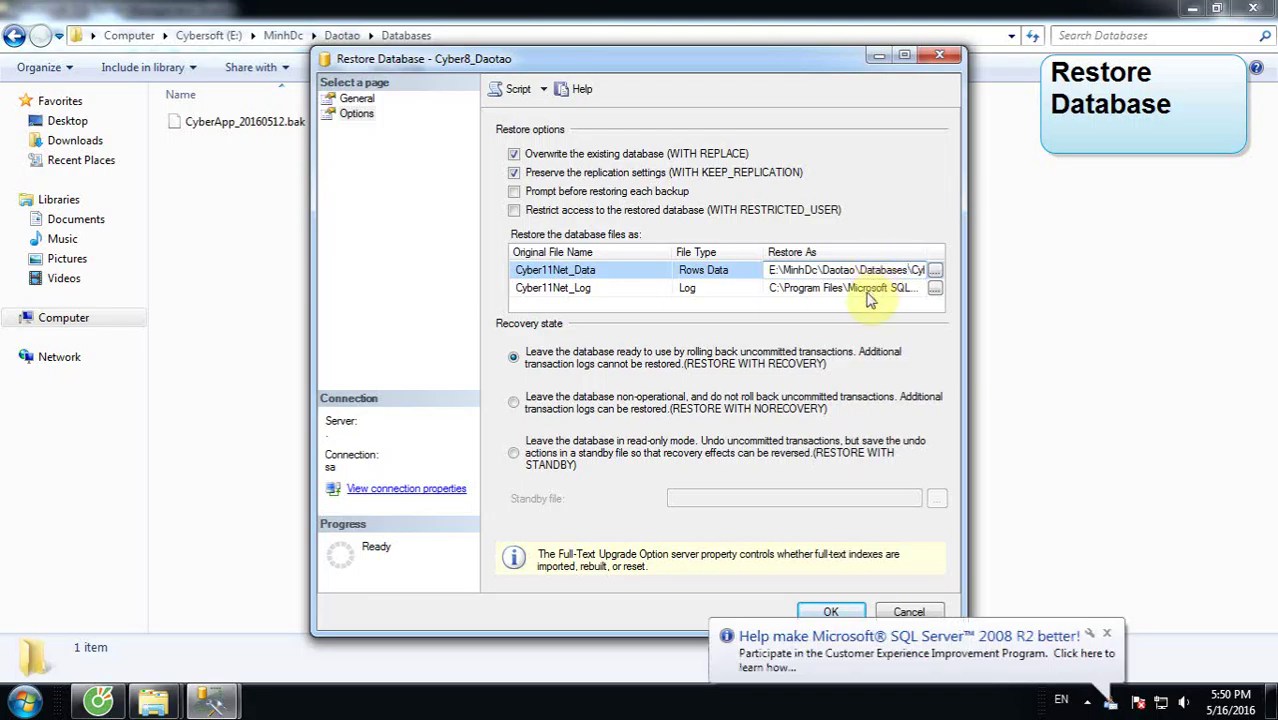
click(873, 289)
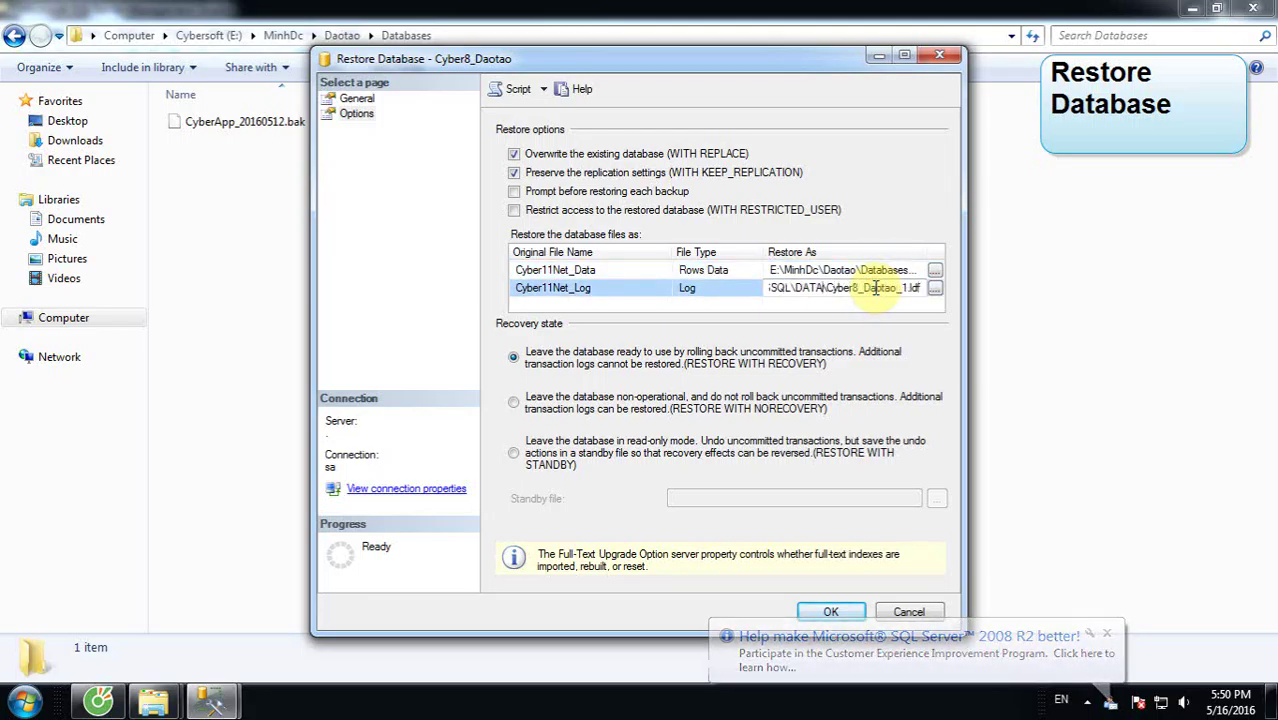
key(shift+Home)
key(ctrl+v)
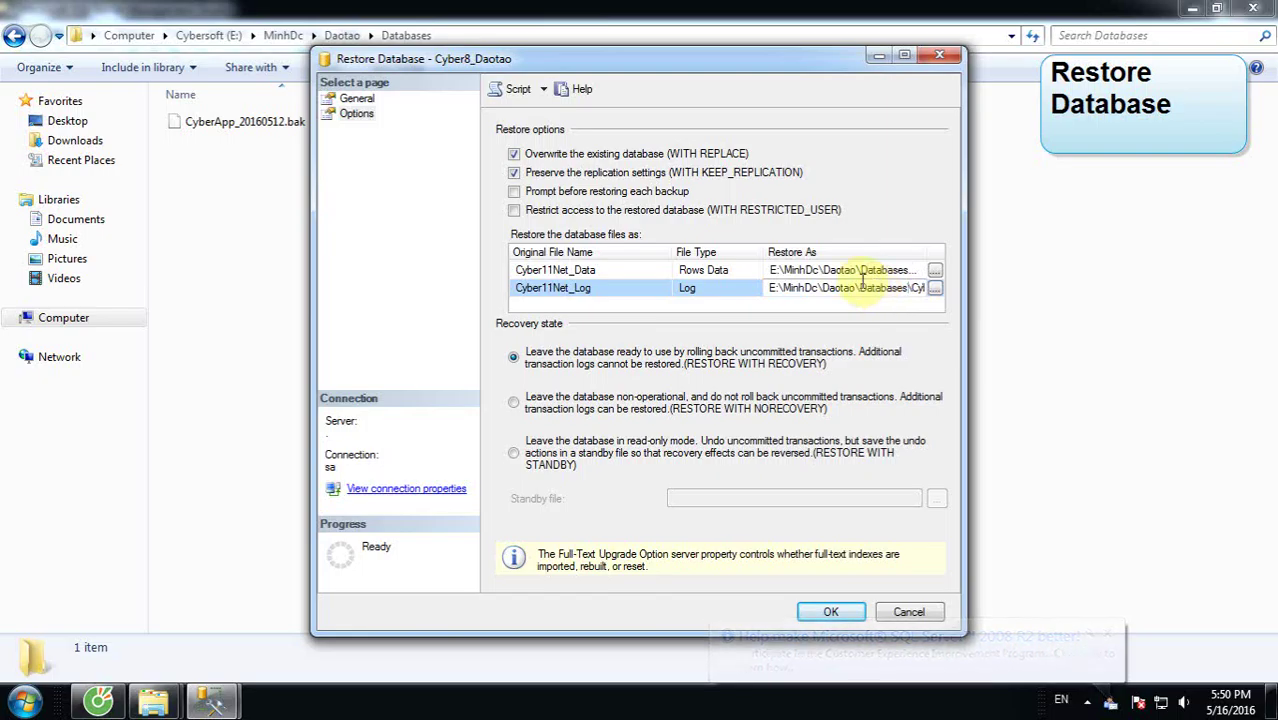
click(848, 270)
click(829, 613)
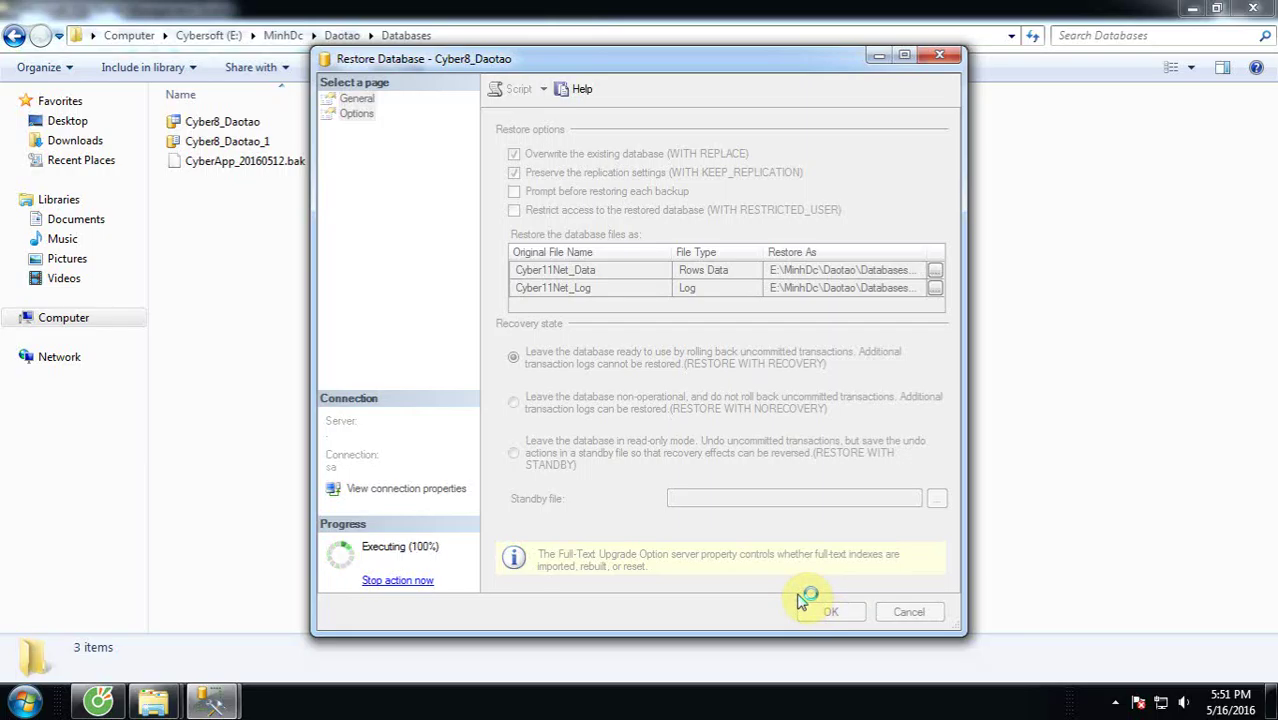
click(864, 374)
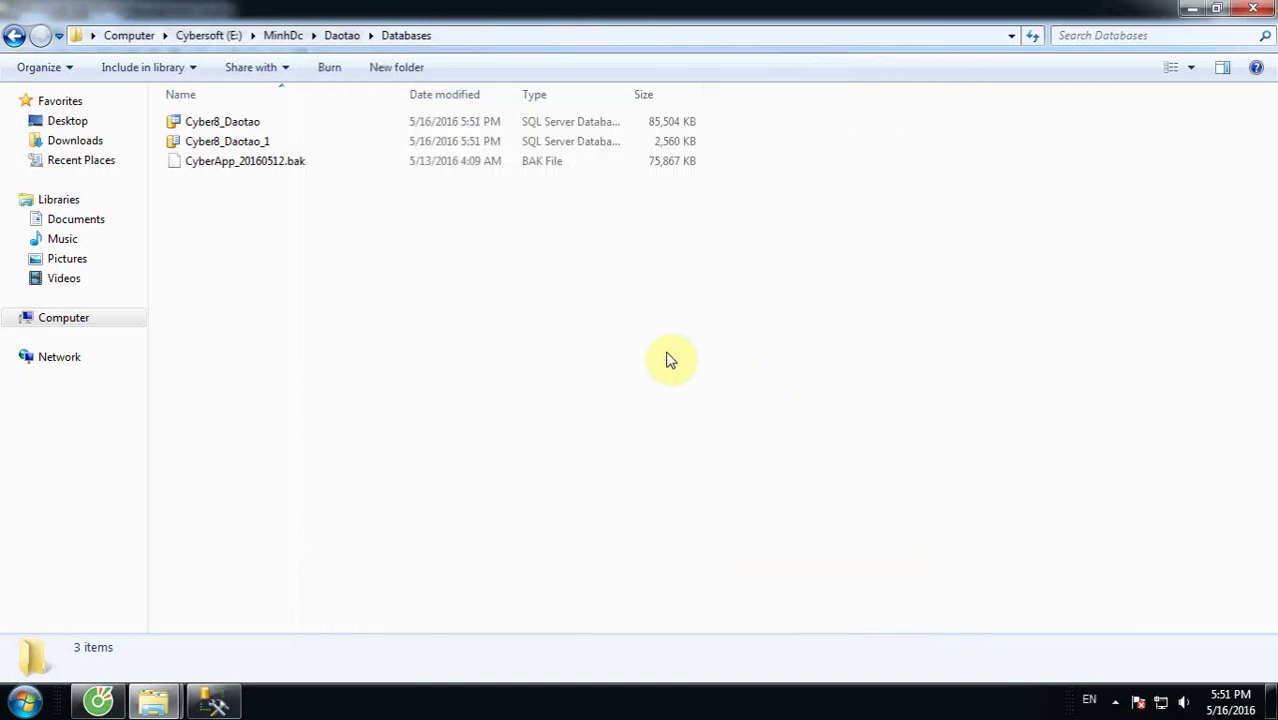
Step: Inspect the two restored Cyber8_Daotao database files in the Databases folder
drag(736, 148, 570, 112)
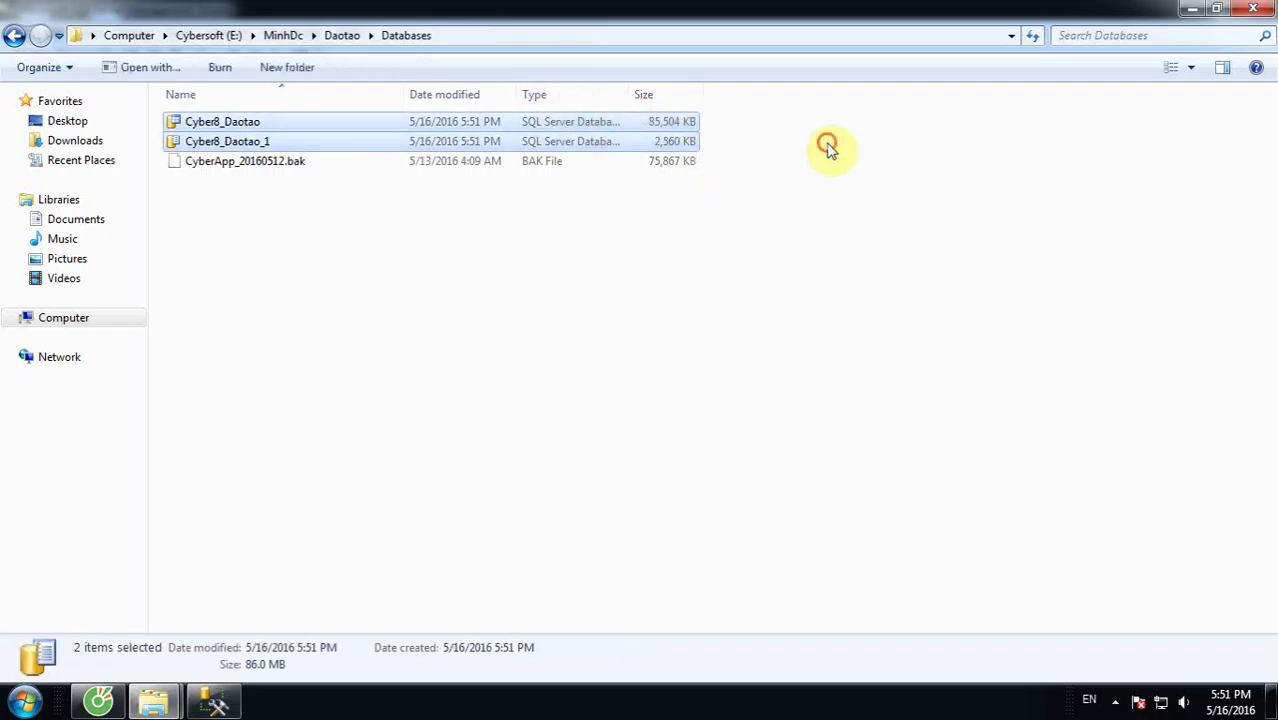
click(782, 150)
drag(782, 150, 568, 123)
click(881, 188)
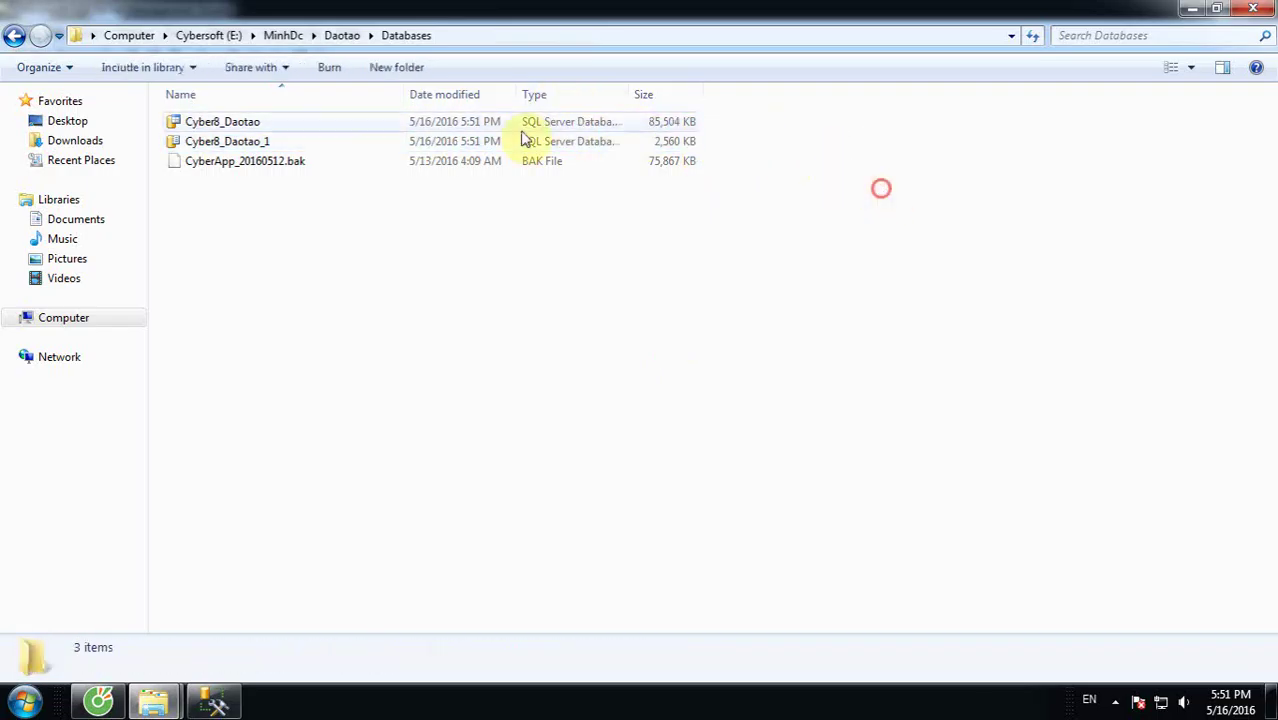
Step: Open the Installs_Cyber_EnterPrise8.0_Release_2016_04_28 folder and launch Smconnec
click(342, 35)
double_click(351, 143)
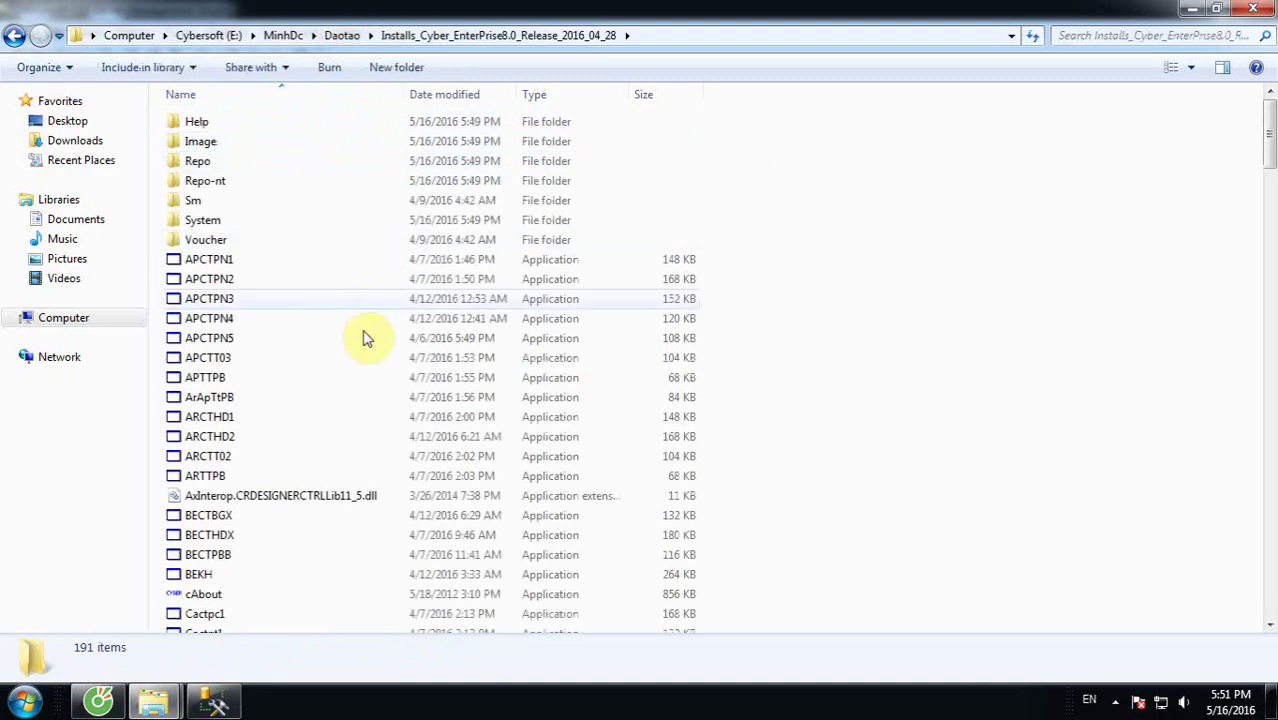
click(362, 337)
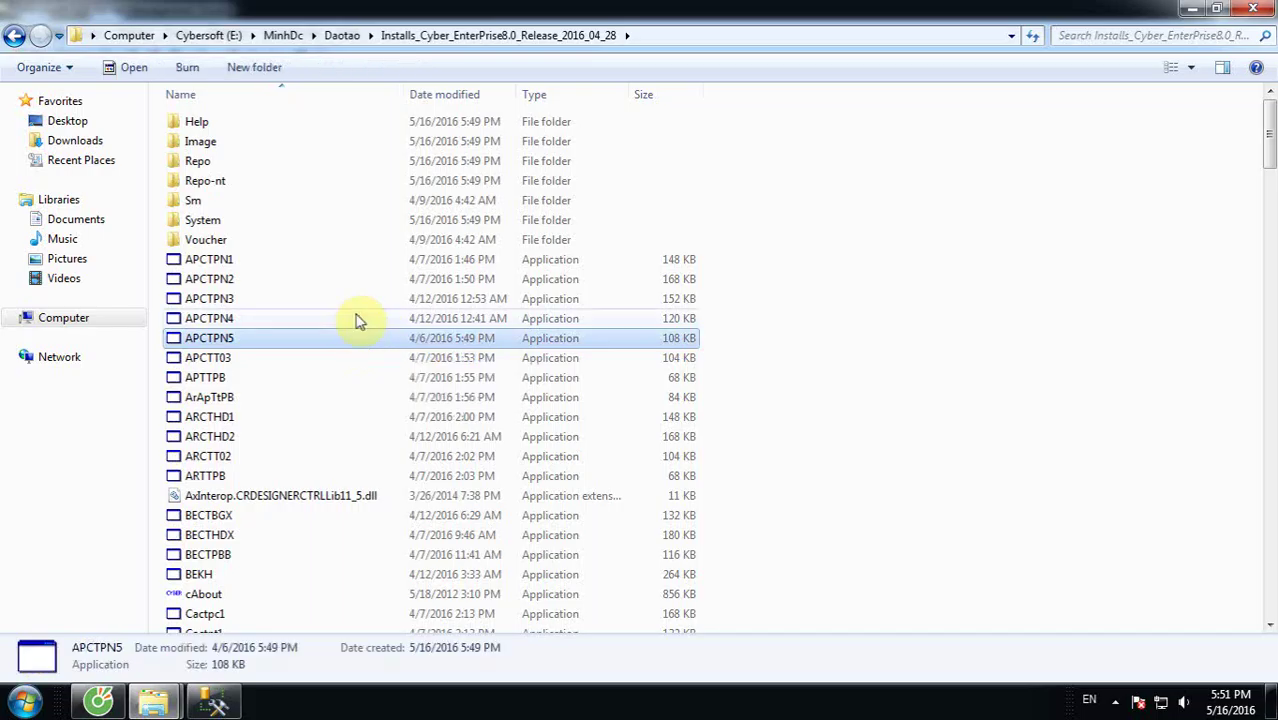
click(330, 305)
text(smco)
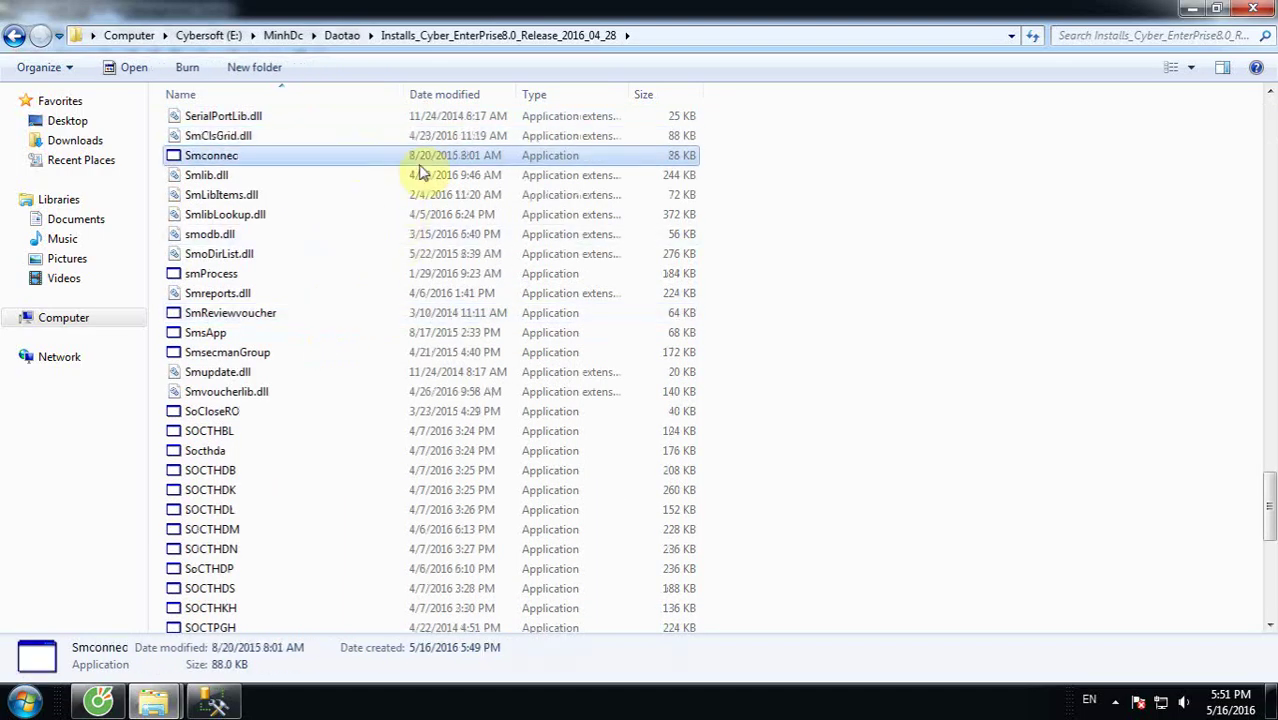
double_click(226, 159)
Step: Copy the Cyber8_Daotao database name from Management Studio's object list
drag(679, 262, 458, 260)
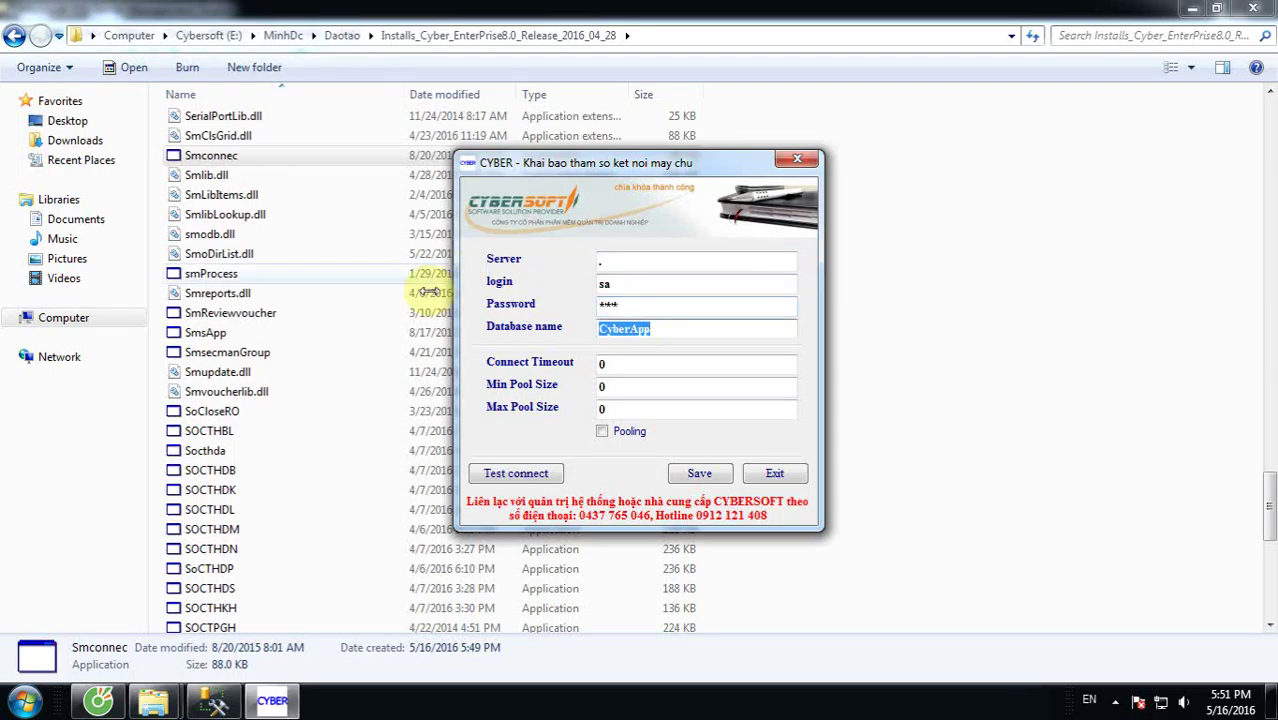
click(213, 700)
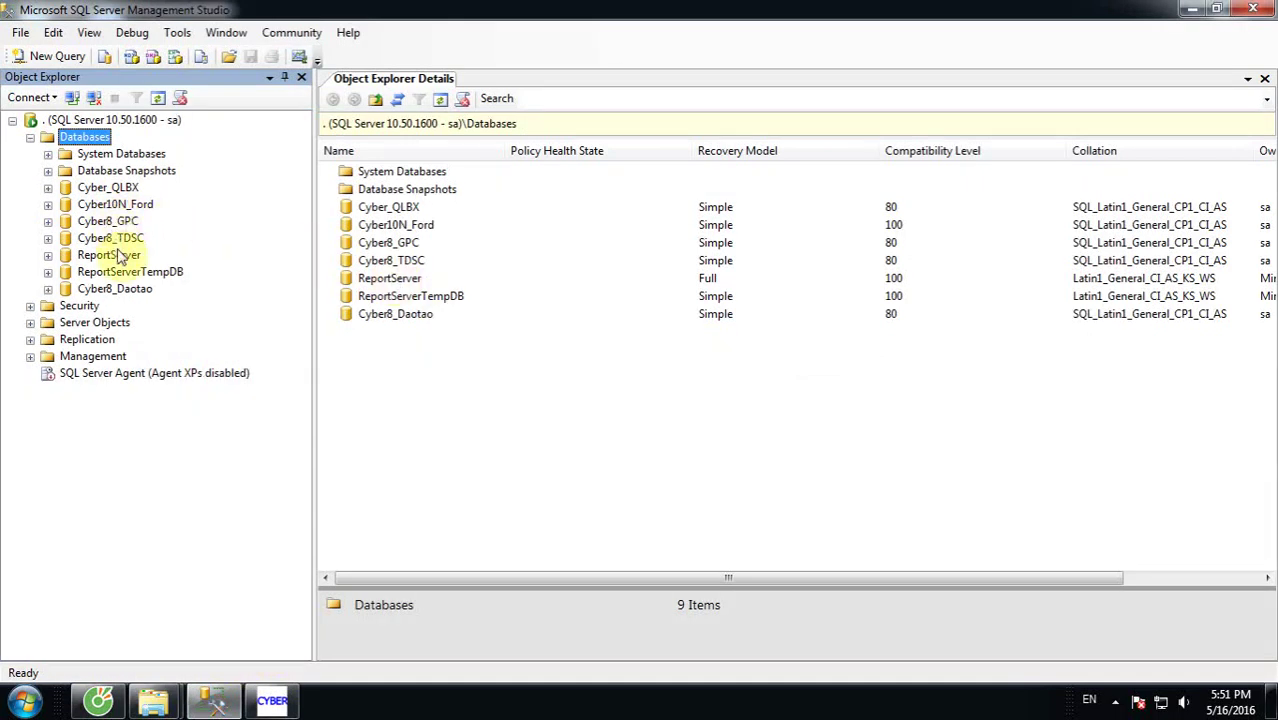
click(126, 290)
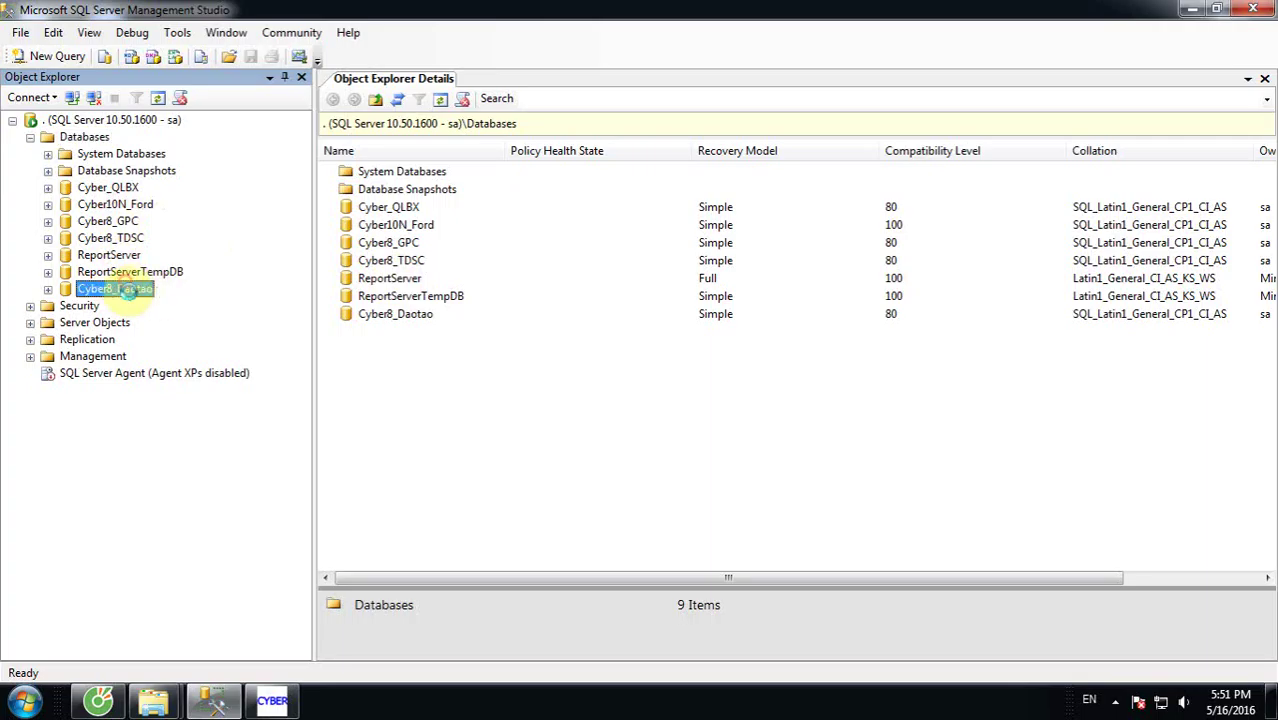
click(125, 289)
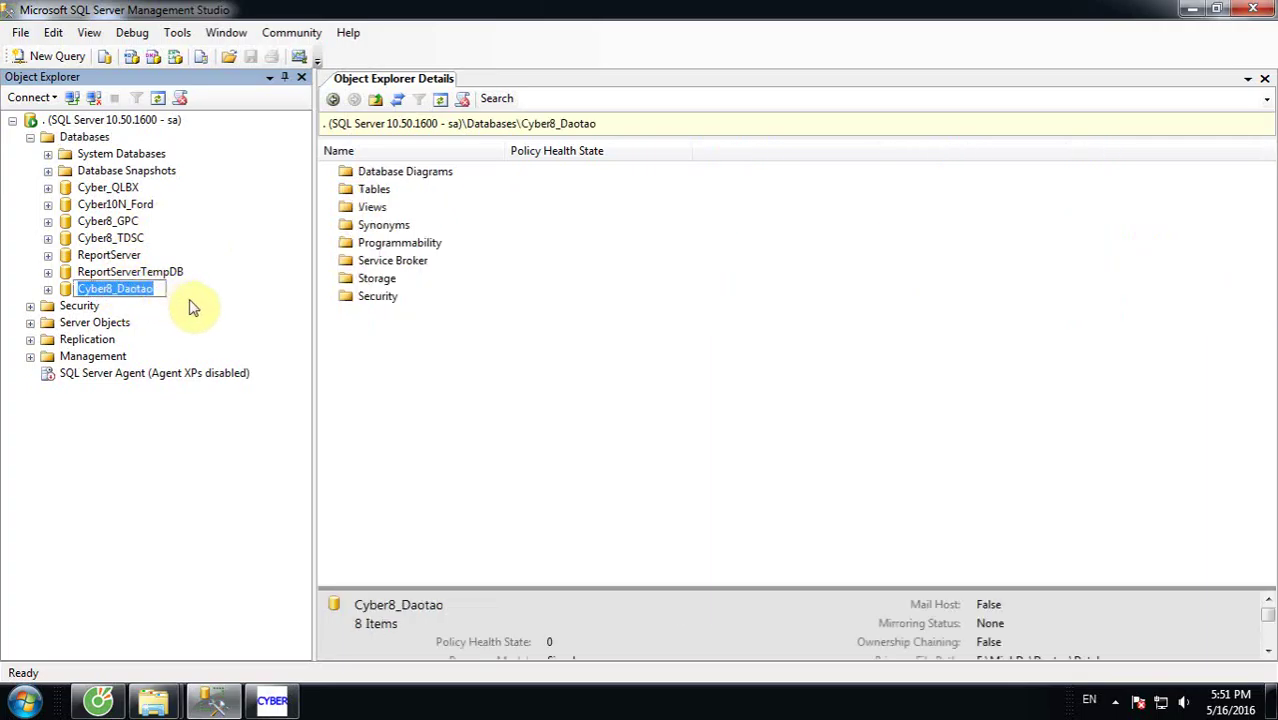
right_click(151, 289)
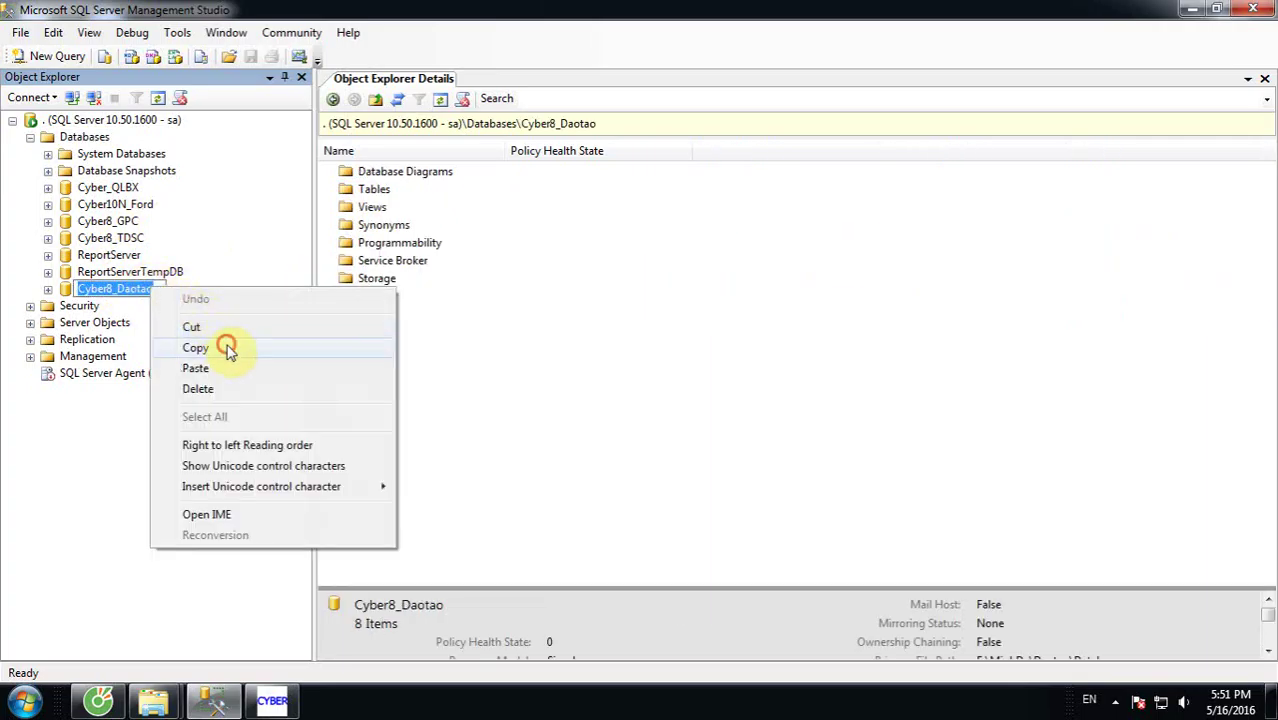
click(228, 349)
click(1190, 9)
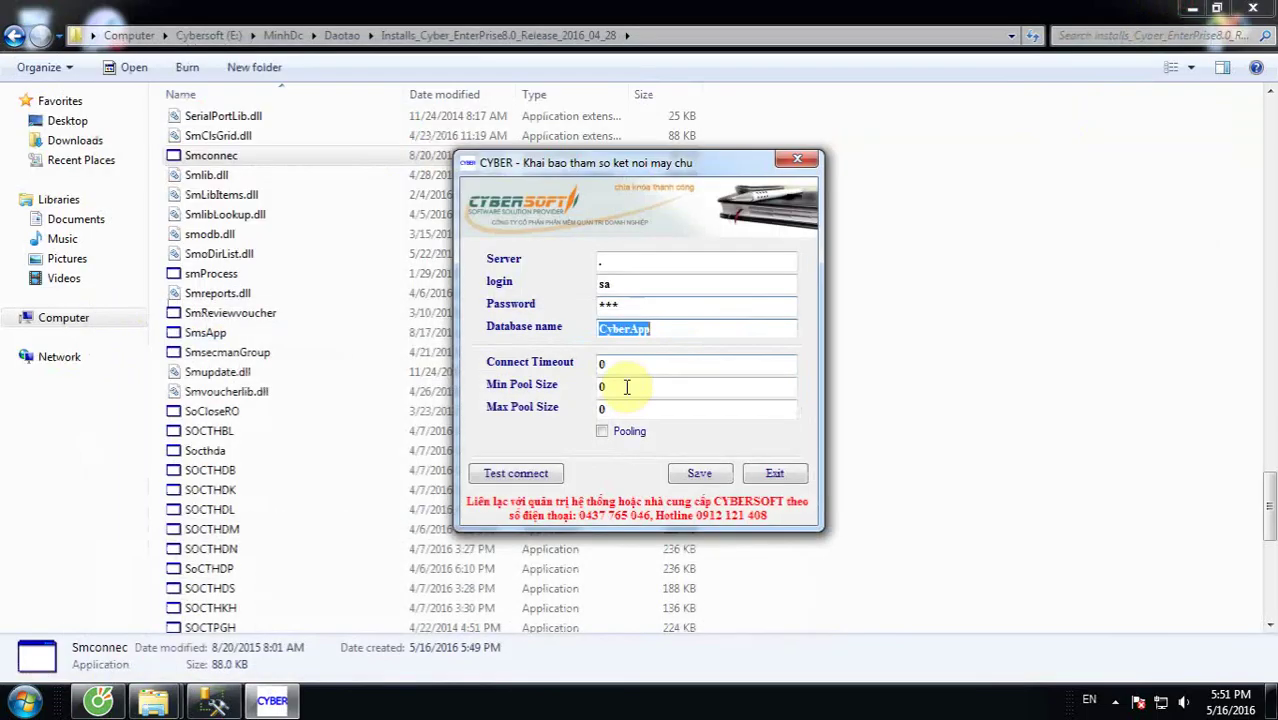
Step: Paste Cyber8_Daotao as Smconnec's database name and test the connection successfully
right_click(673, 333)
click(725, 416)
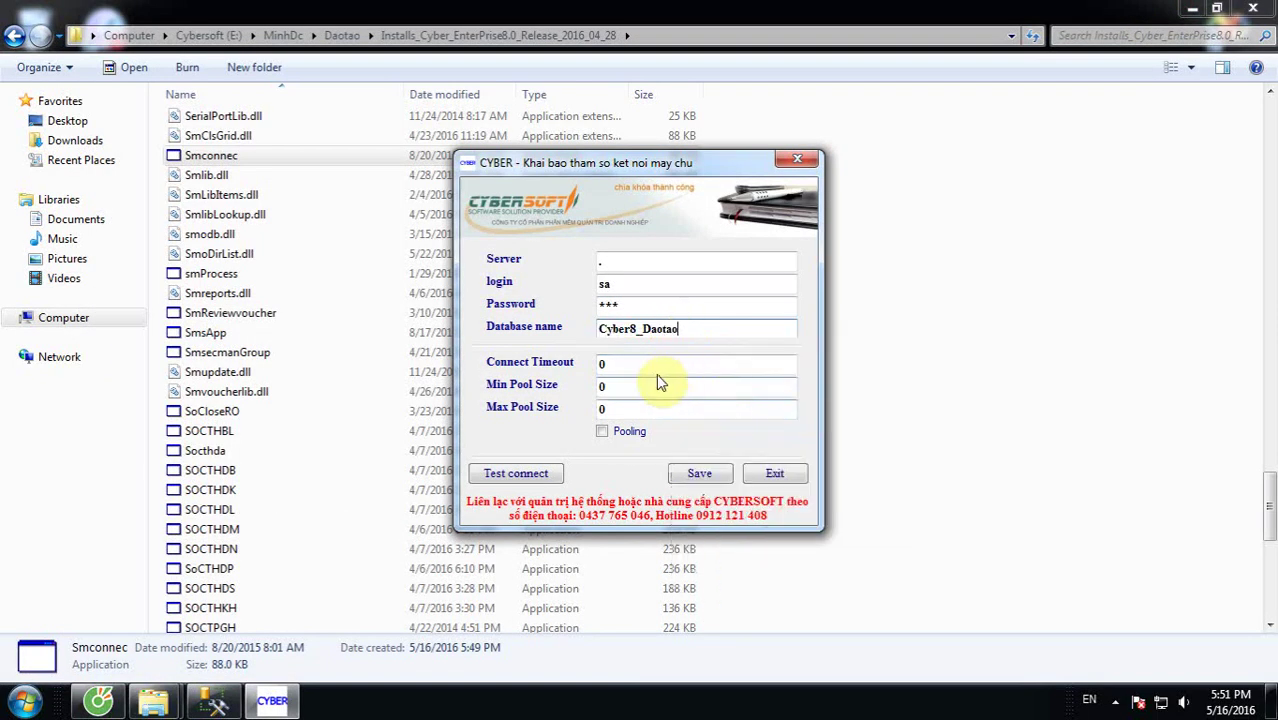
click(517, 473)
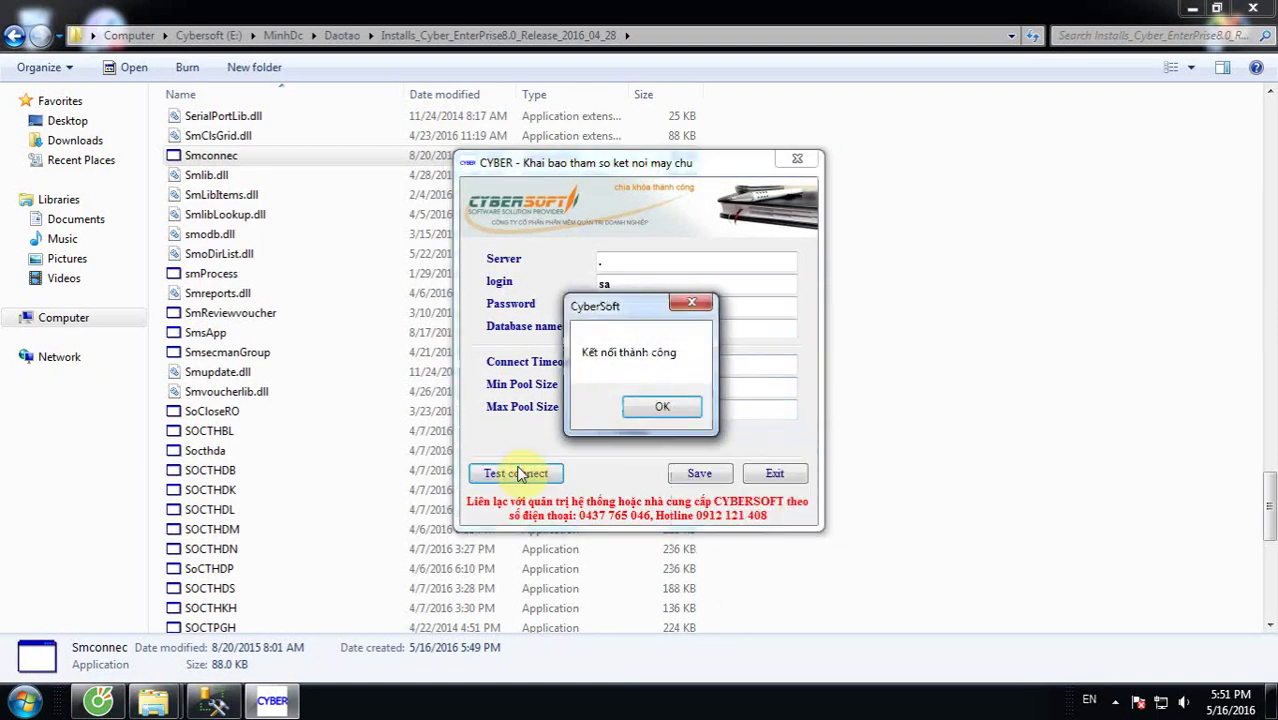
click(667, 404)
Step: Save the connection settings, acknowledge the restart notice, and close Smconnec
click(699, 474)
click(768, 417)
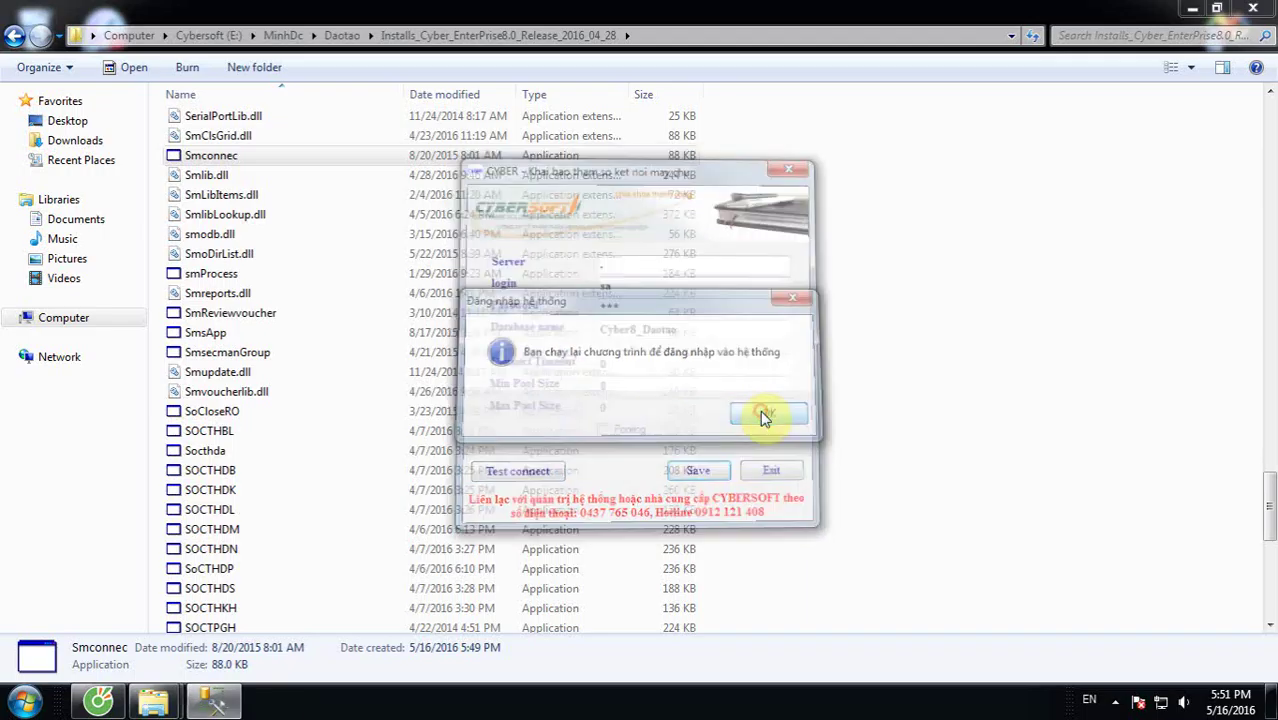
click(494, 372)
drag(1266, 478, 1231, 141)
Step: Open the D:\Setup\Crytal installer folder in Explorer
click(1064, 292)
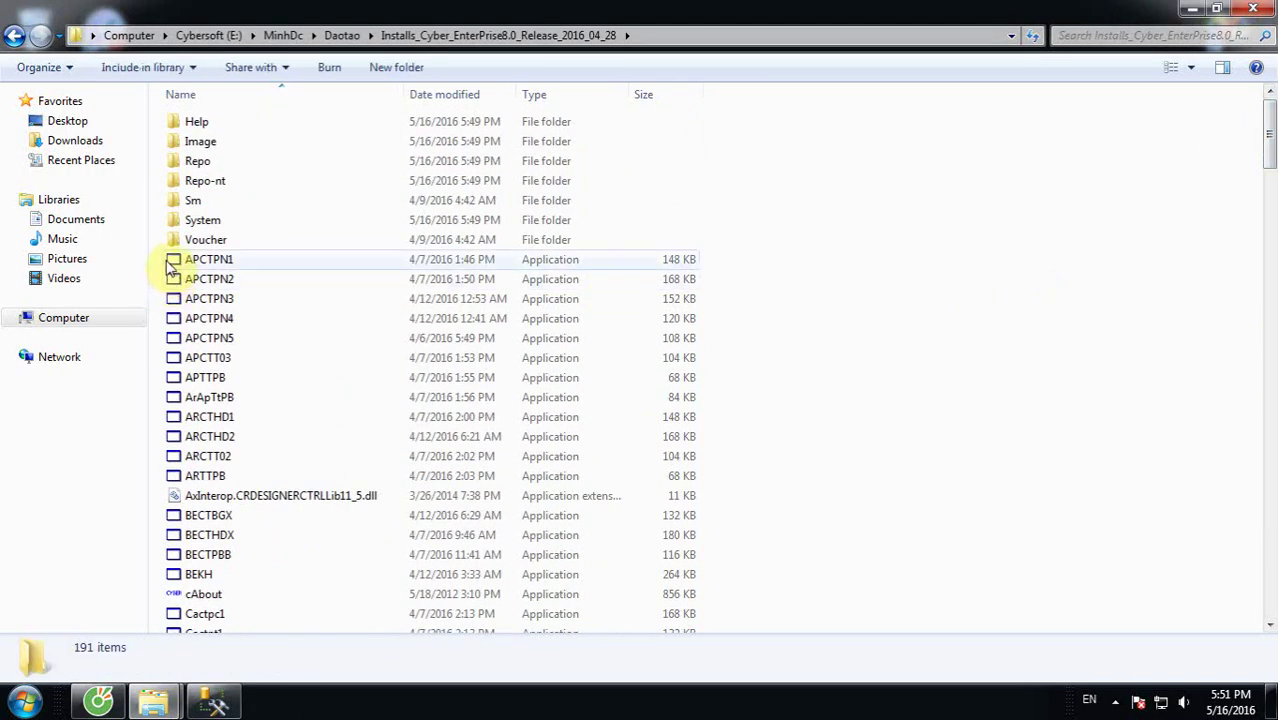
click(66, 318)
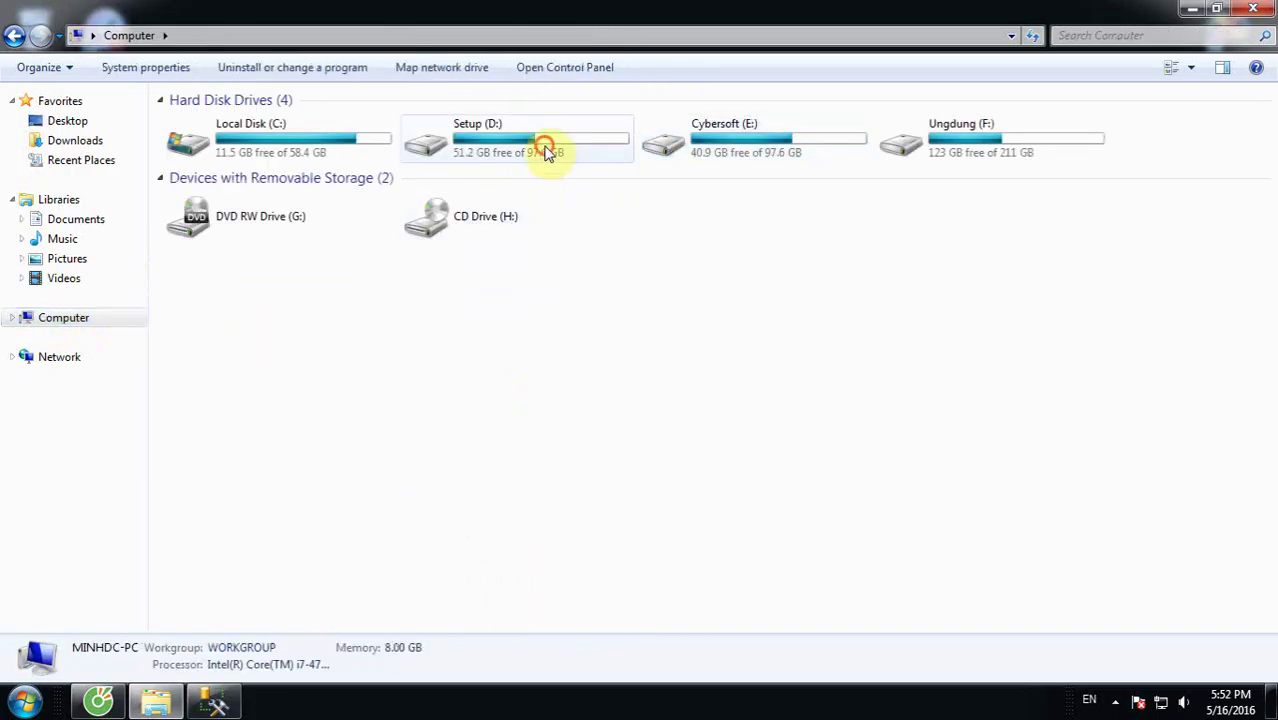
double_click(542, 145)
double_click(313, 133)
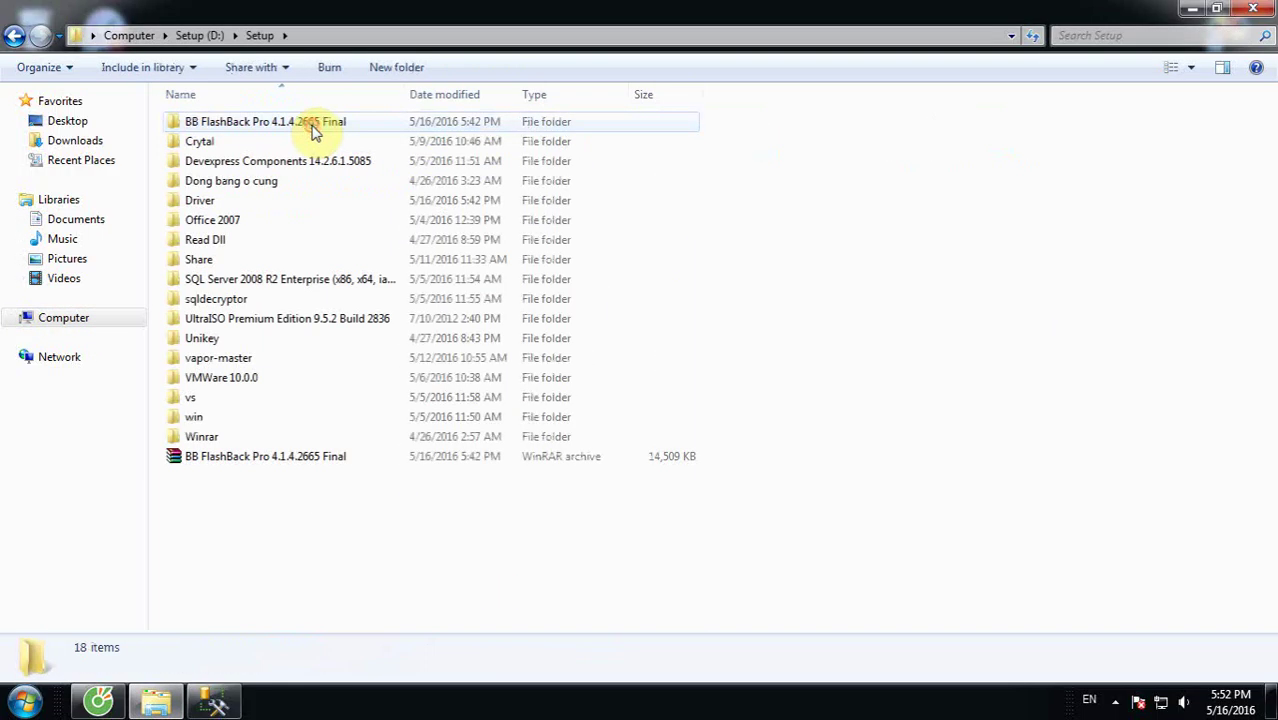
double_click(314, 144)
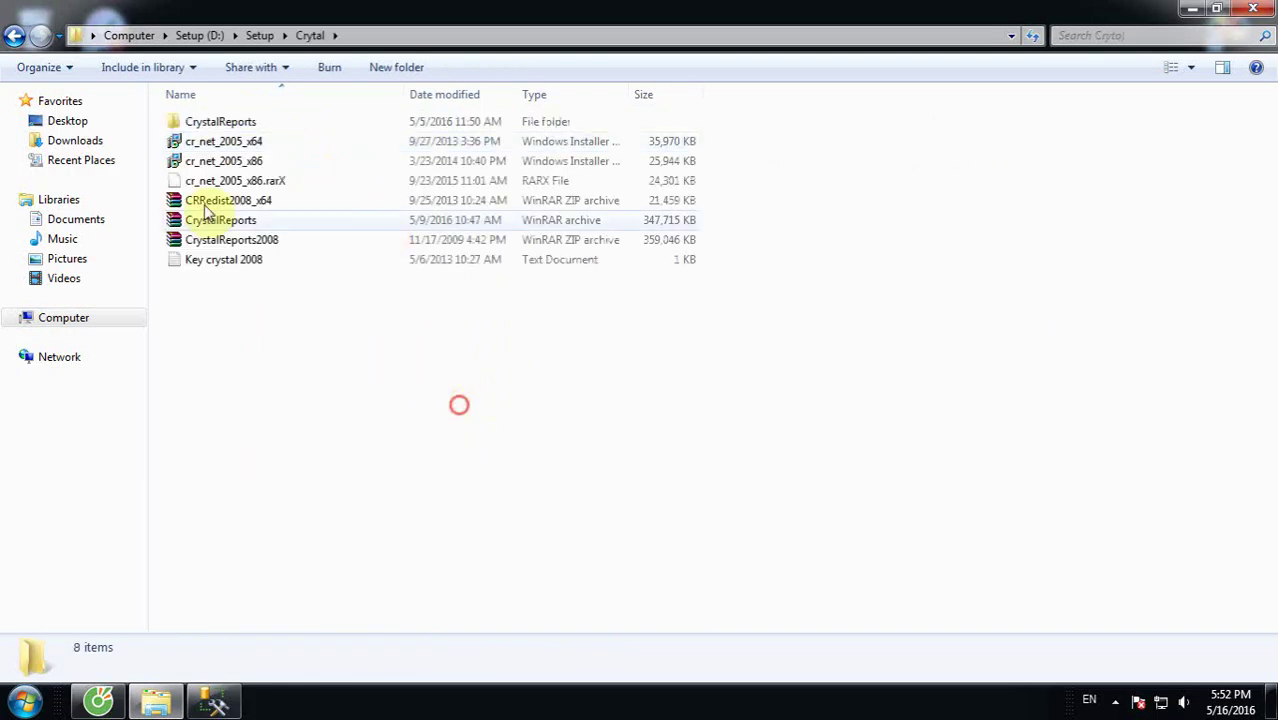
click(212, 163)
click(393, 302)
Step: Run dxdiag to confirm the system is Windows 7 Ultimate 64-bit
click(24, 700)
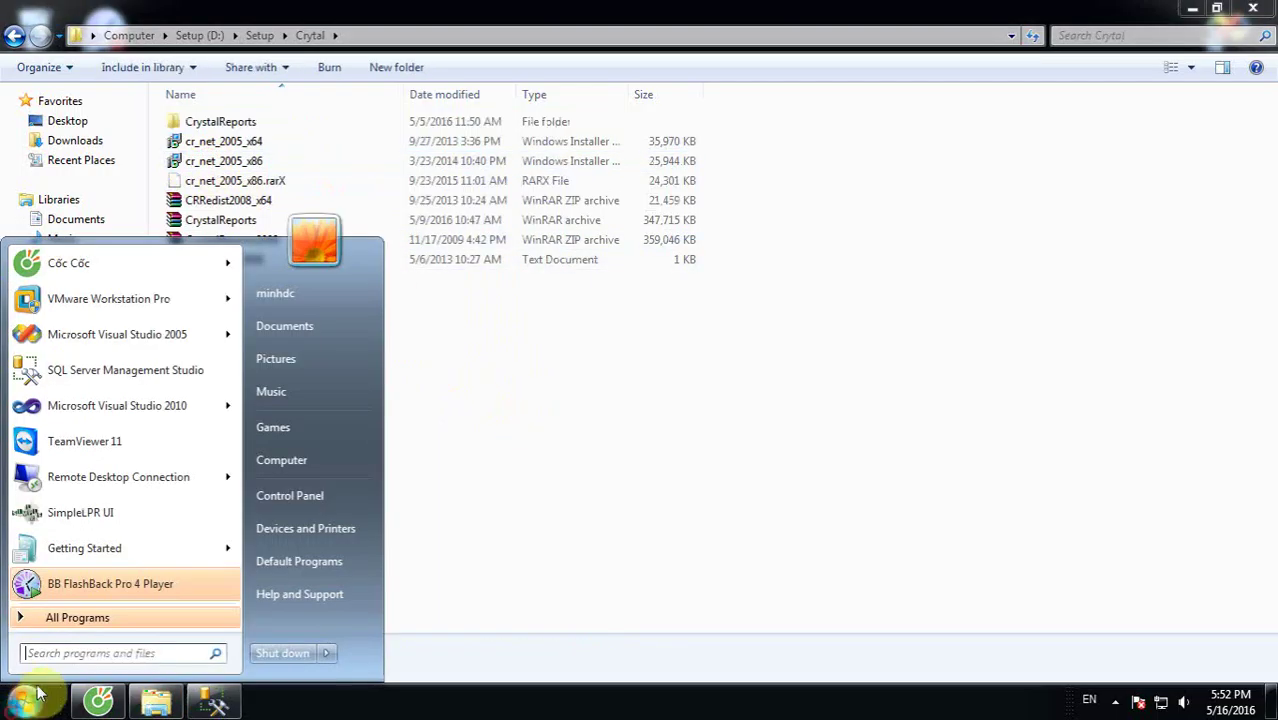
click(60, 655)
text(px)
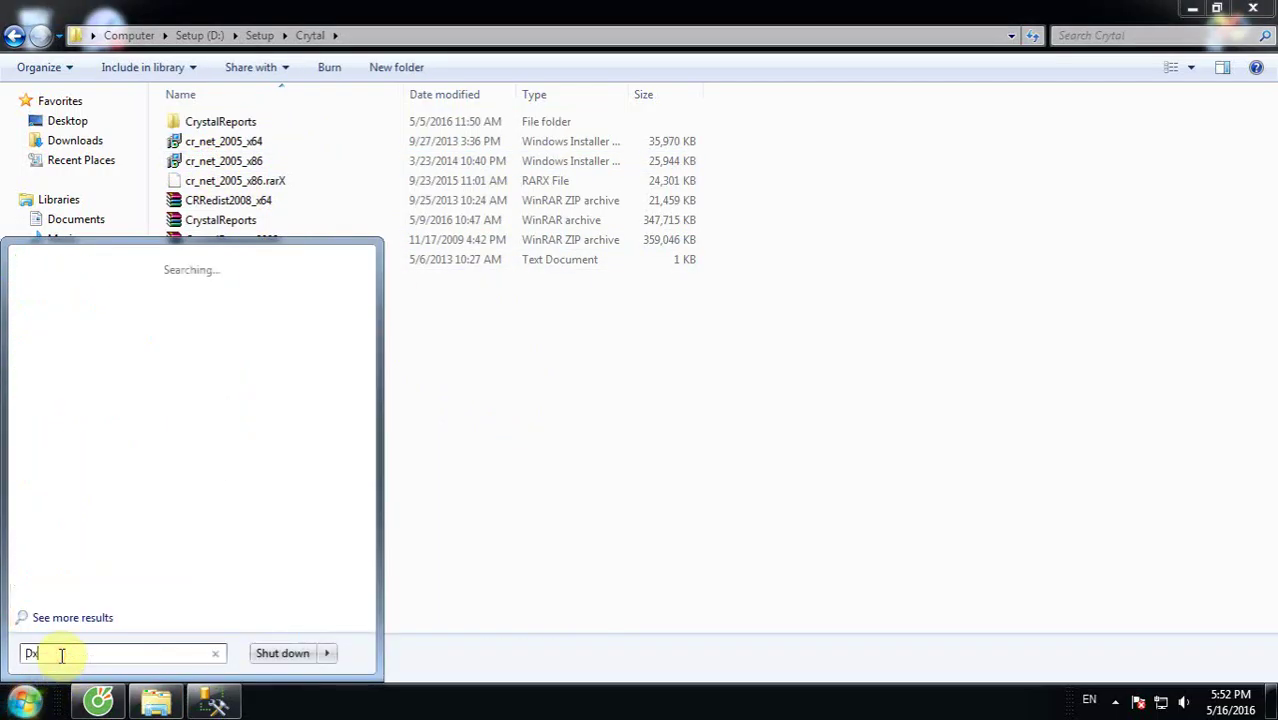
text(daig)
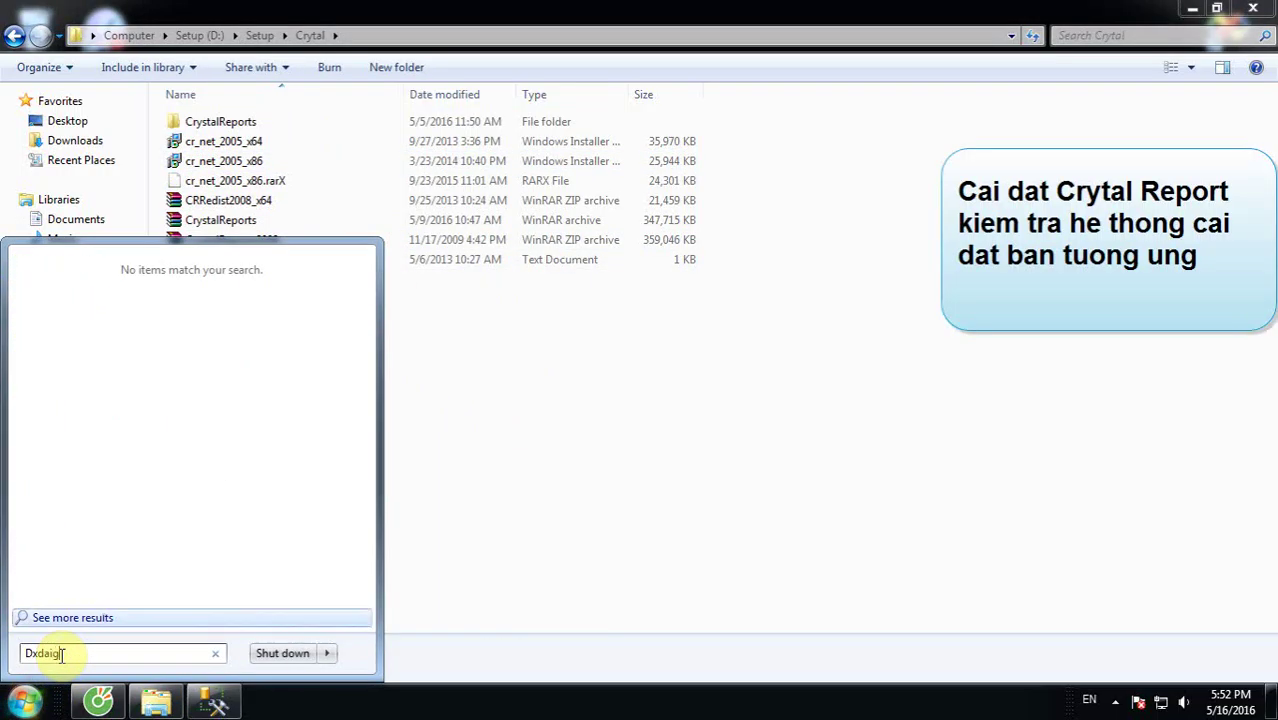
key(BackSpace)
key(BackSpace)
key(BackSpace)
text(iag)
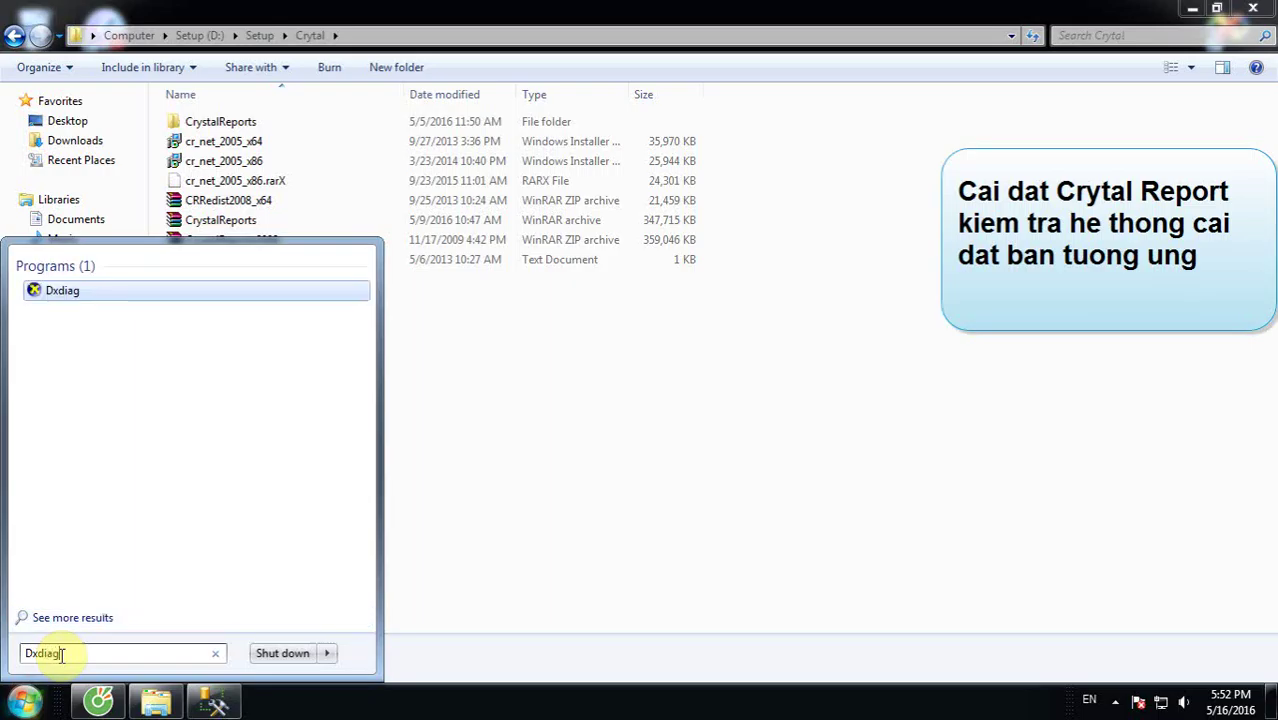
key(Return)
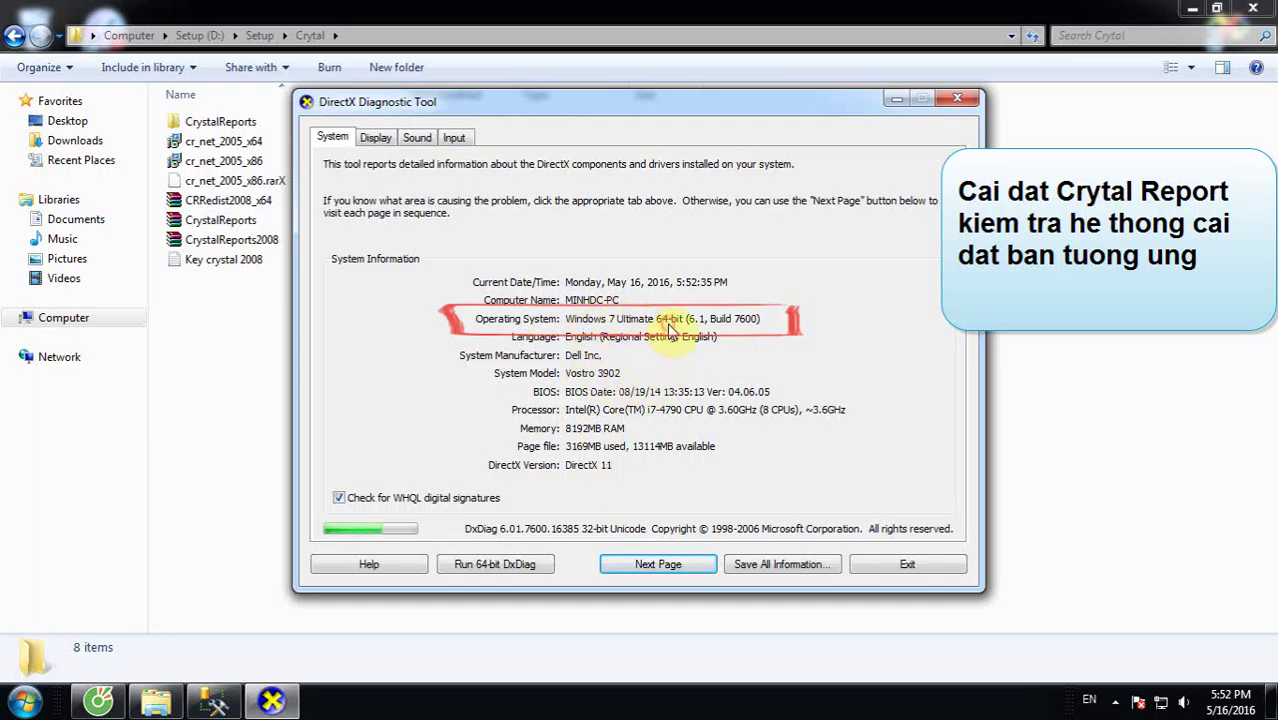
click(953, 103)
click(245, 141)
Step: Run the cr_net_2005_x64 installer as a Repair through to Installation Complete, then close it
double_click(238, 143)
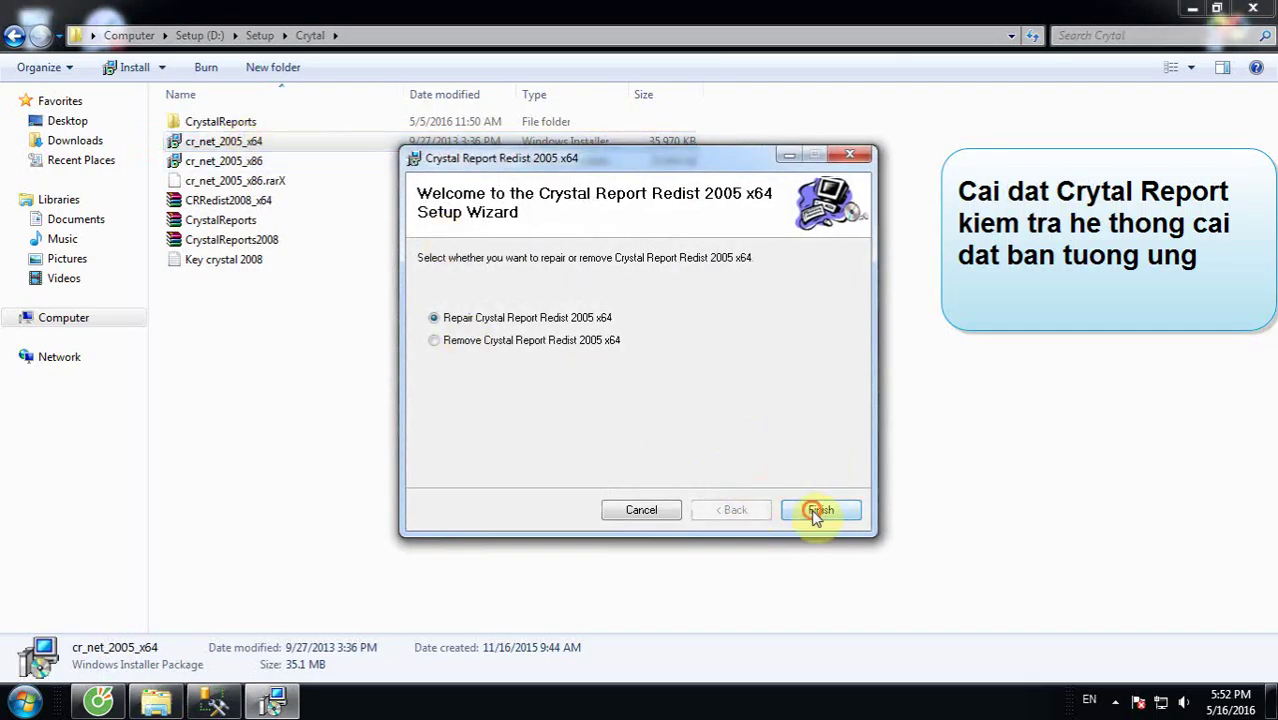
click(816, 511)
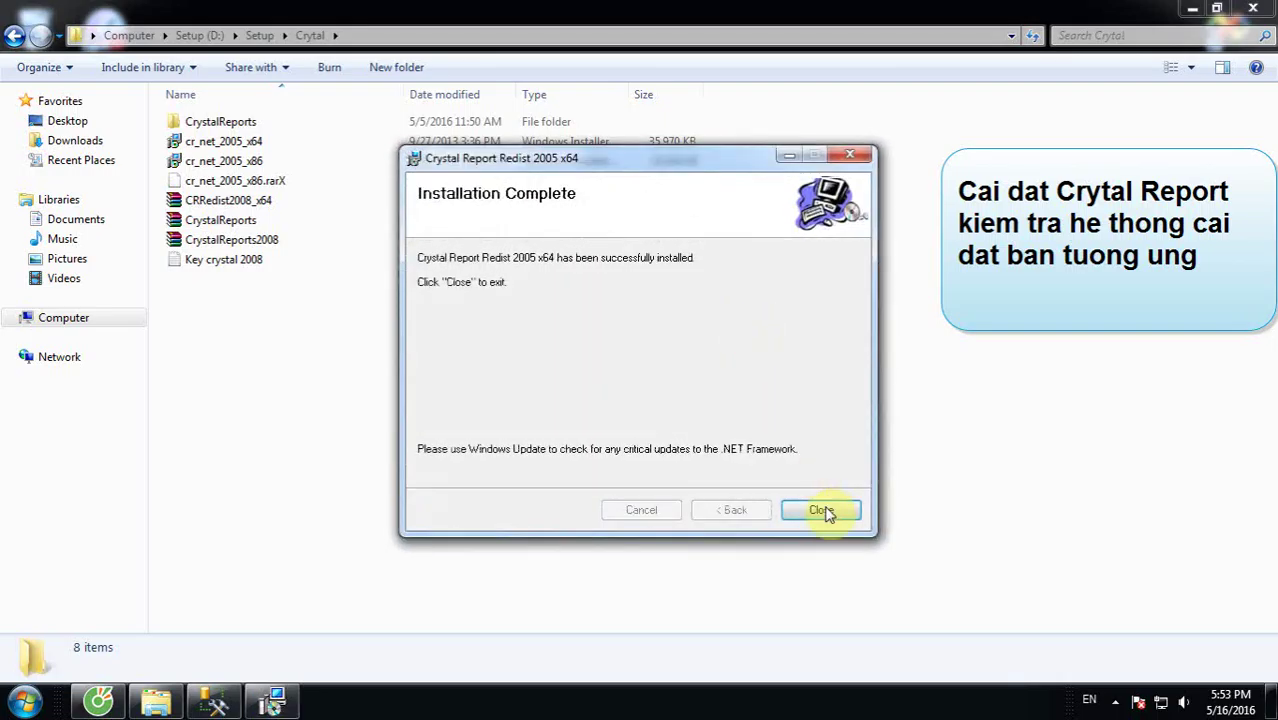
click(822, 511)
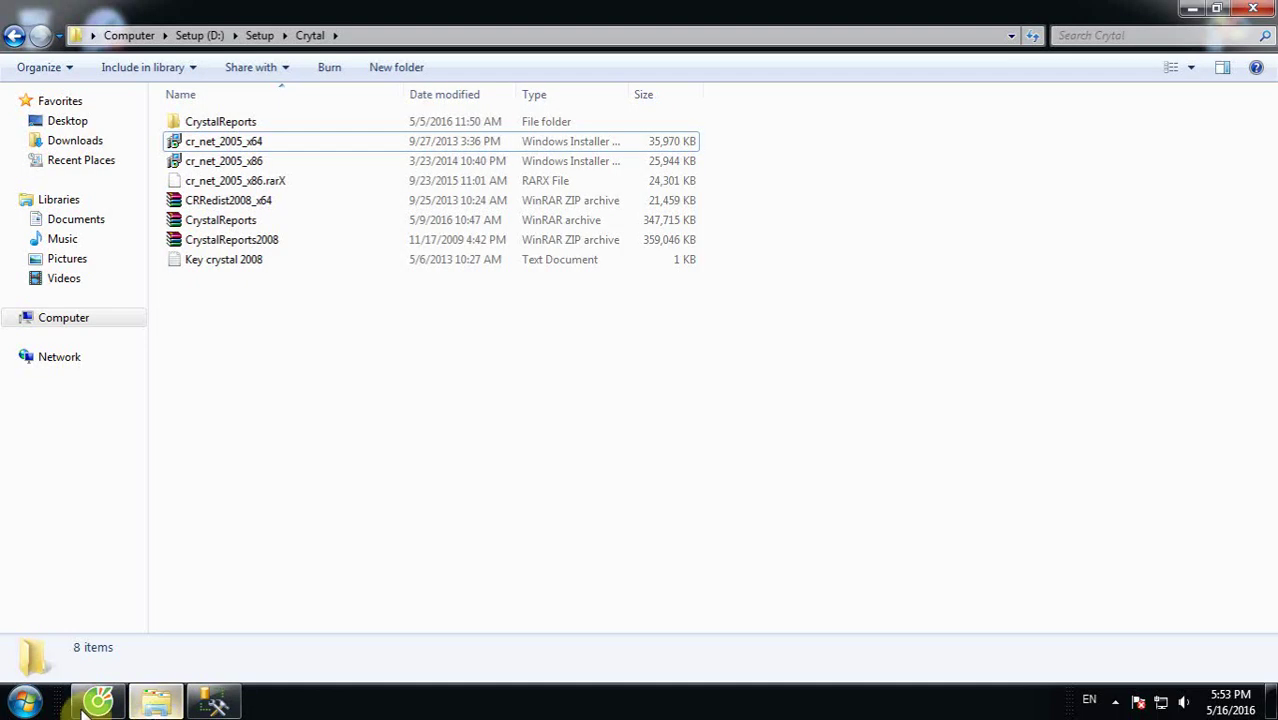
Step: Browse to Cybersoft (E:) > MinhDc > Daotao > Installs_Cyber_EnterPrise8.0_Release_2016_04_28 and jump to Cyber Enterprise 8.0
click(212, 704)
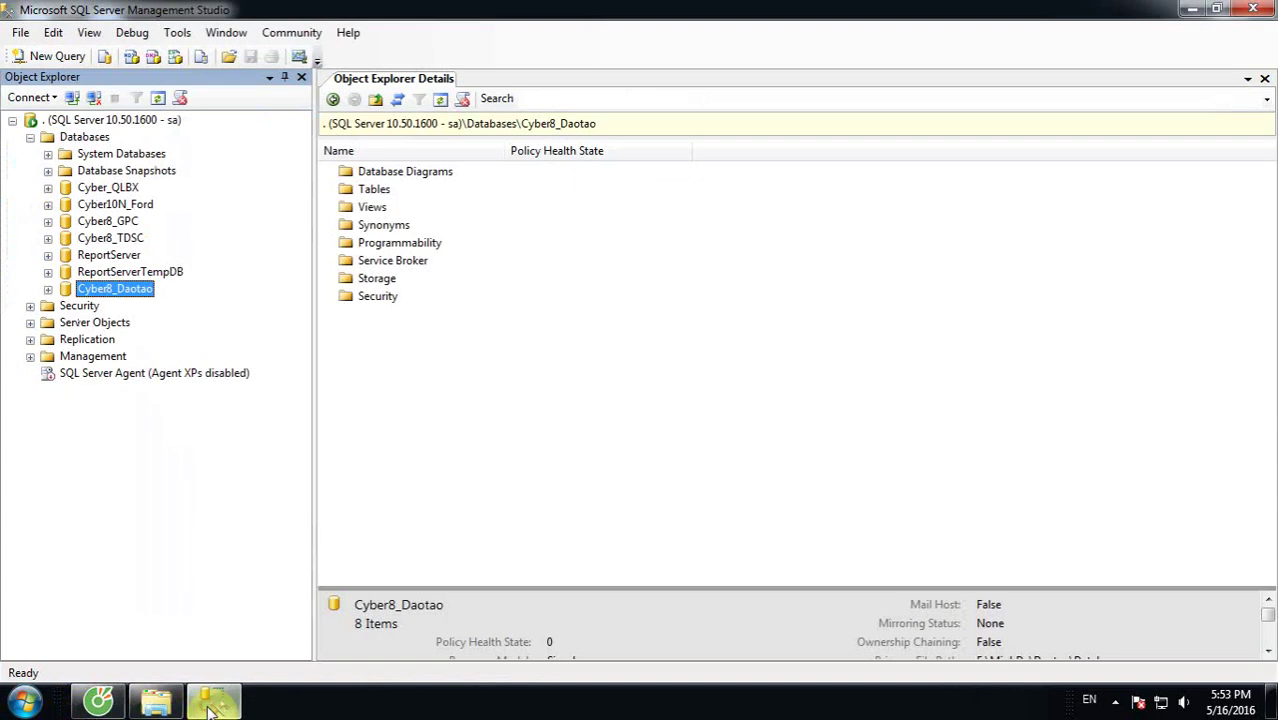
click(155, 704)
click(63, 319)
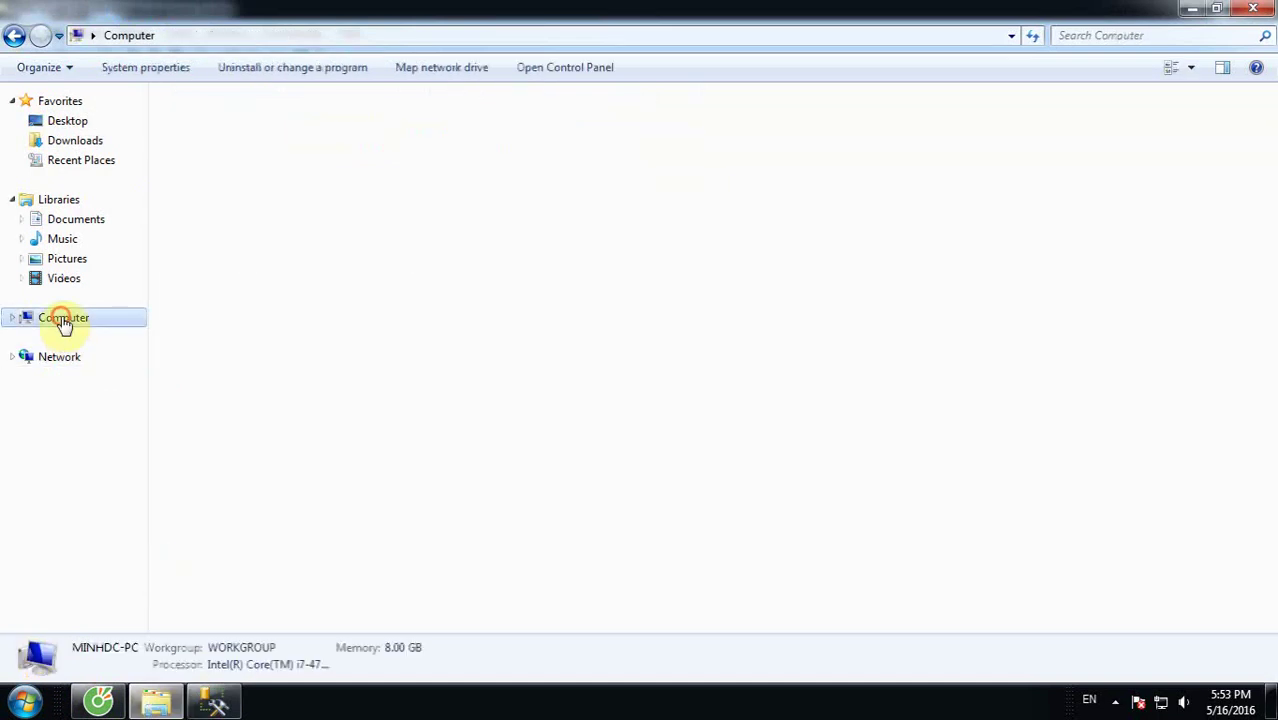
double_click(702, 142)
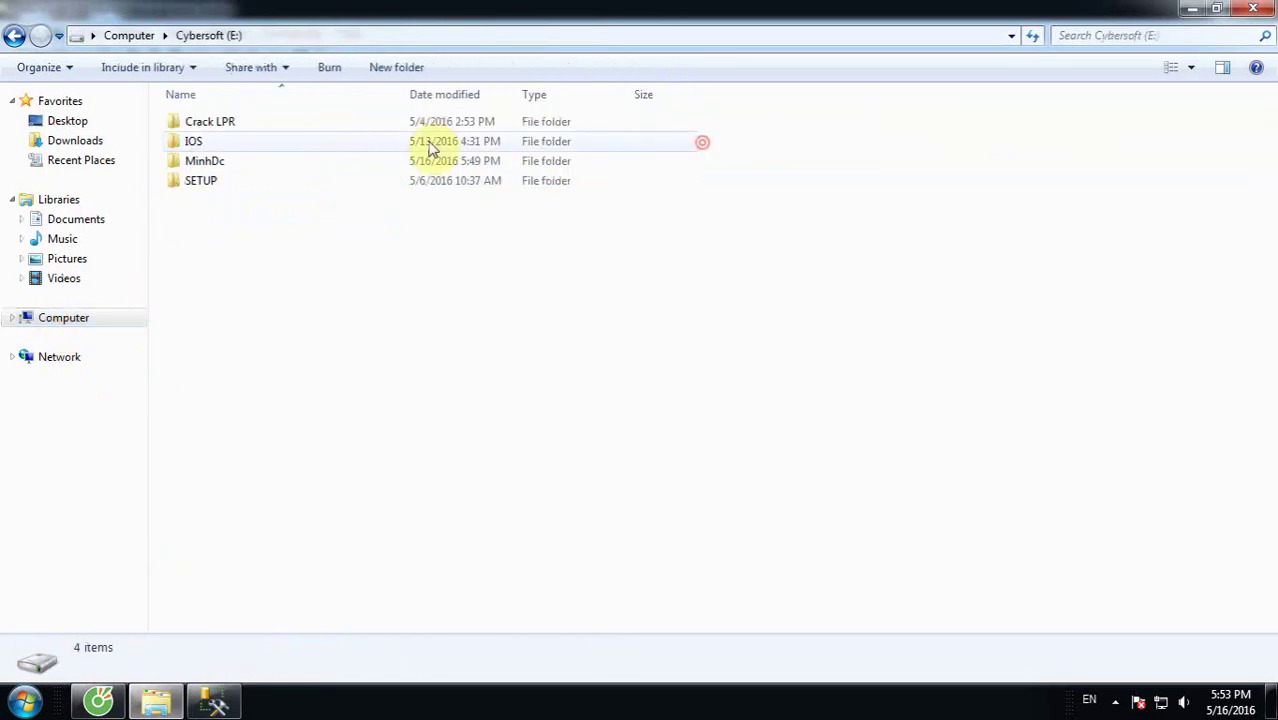
double_click(335, 166)
double_click(236, 277)
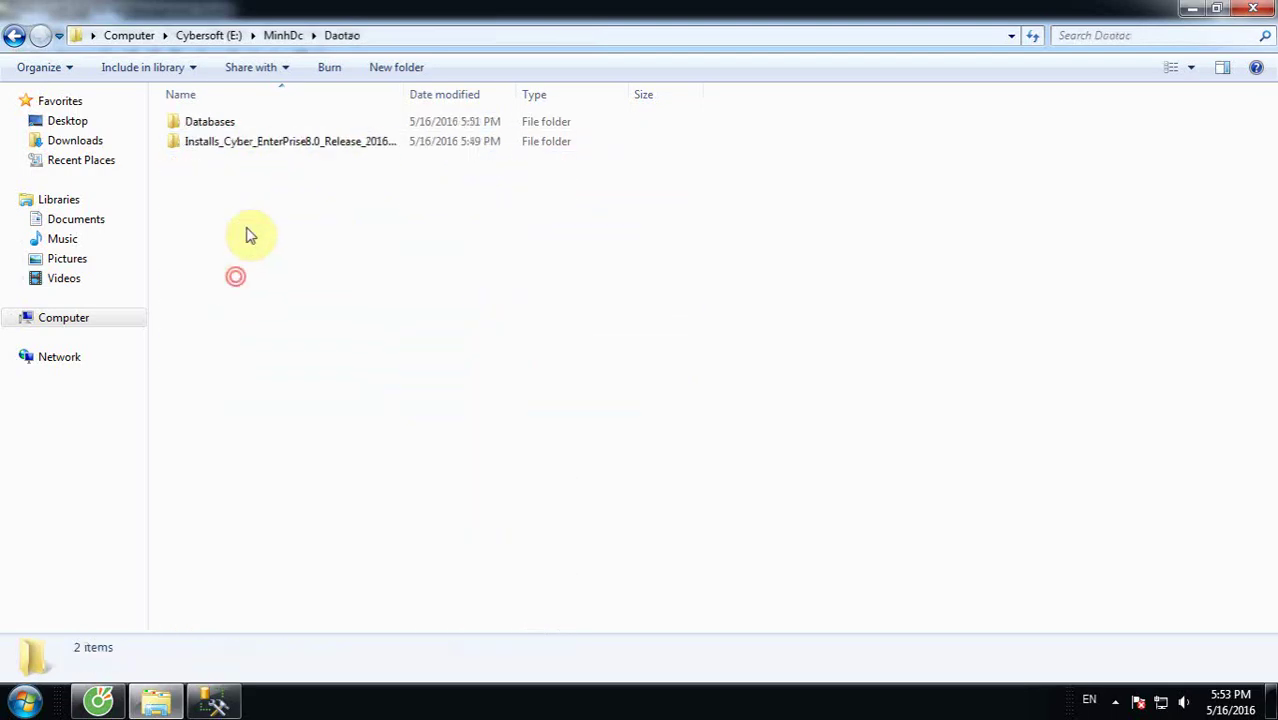
double_click(257, 142)
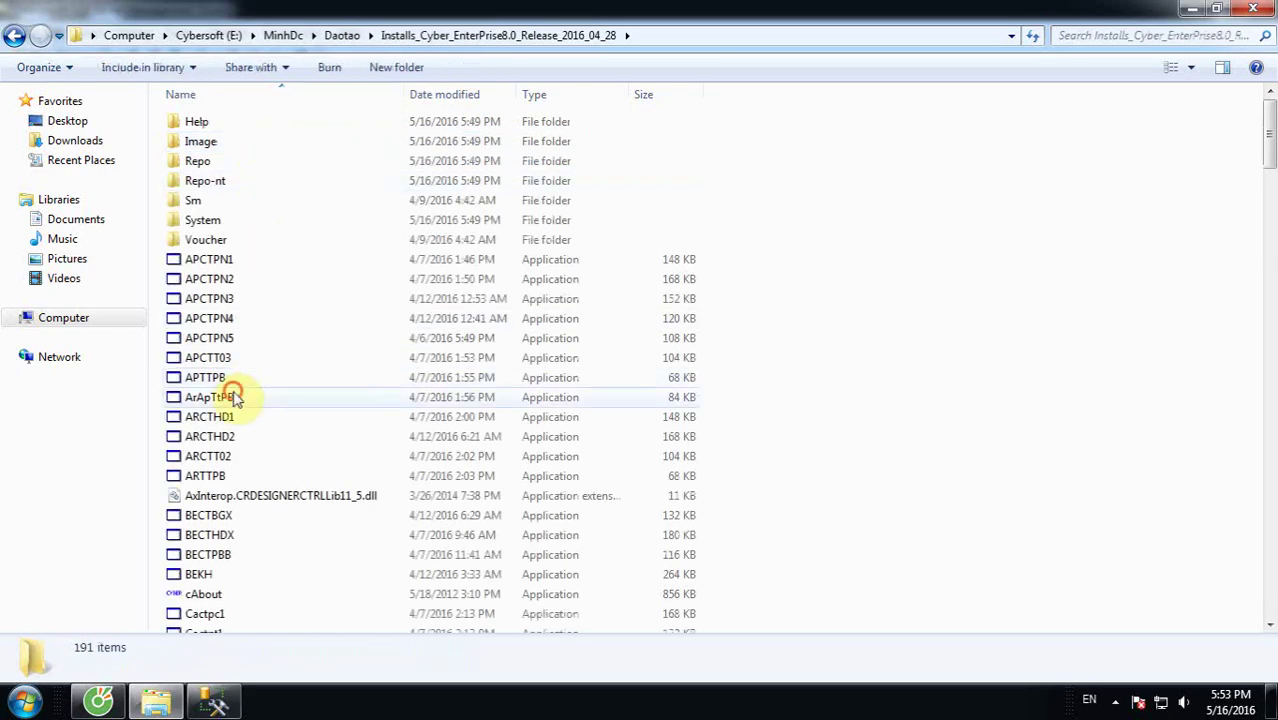
click(236, 398)
text(cy)
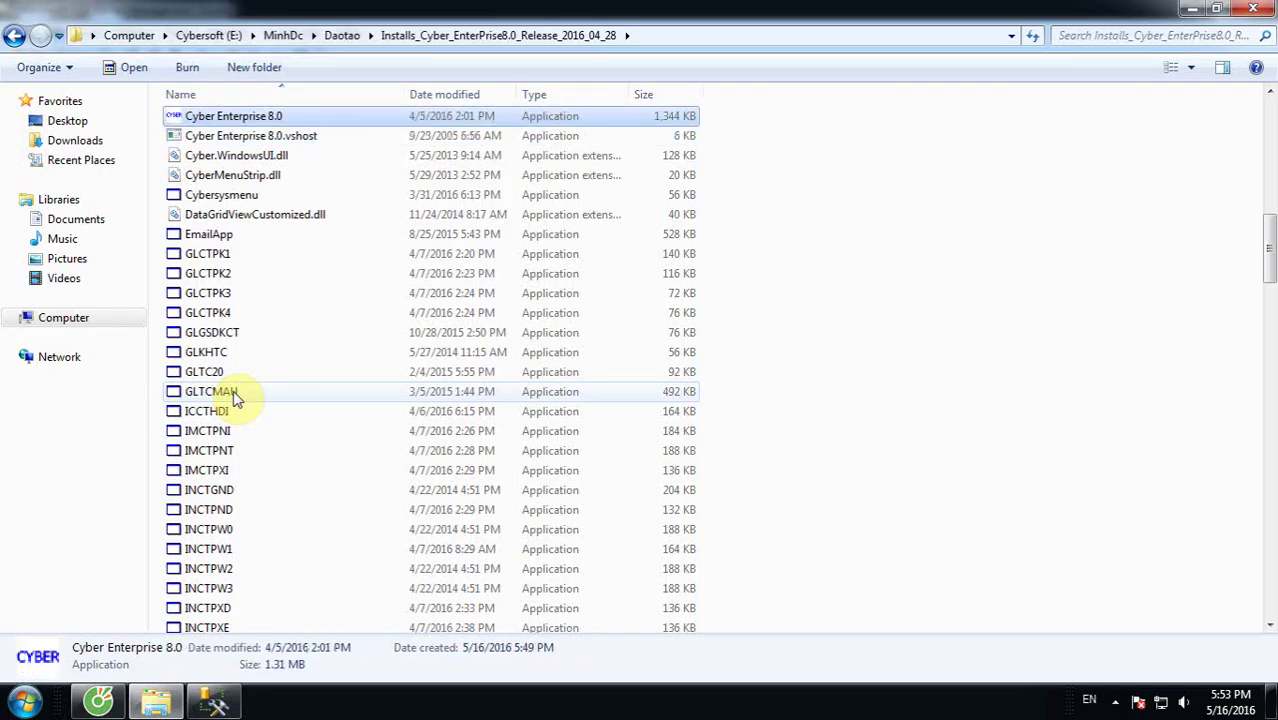
scroll(236, 398, up, 5)
scroll(237, 342, down, 2)
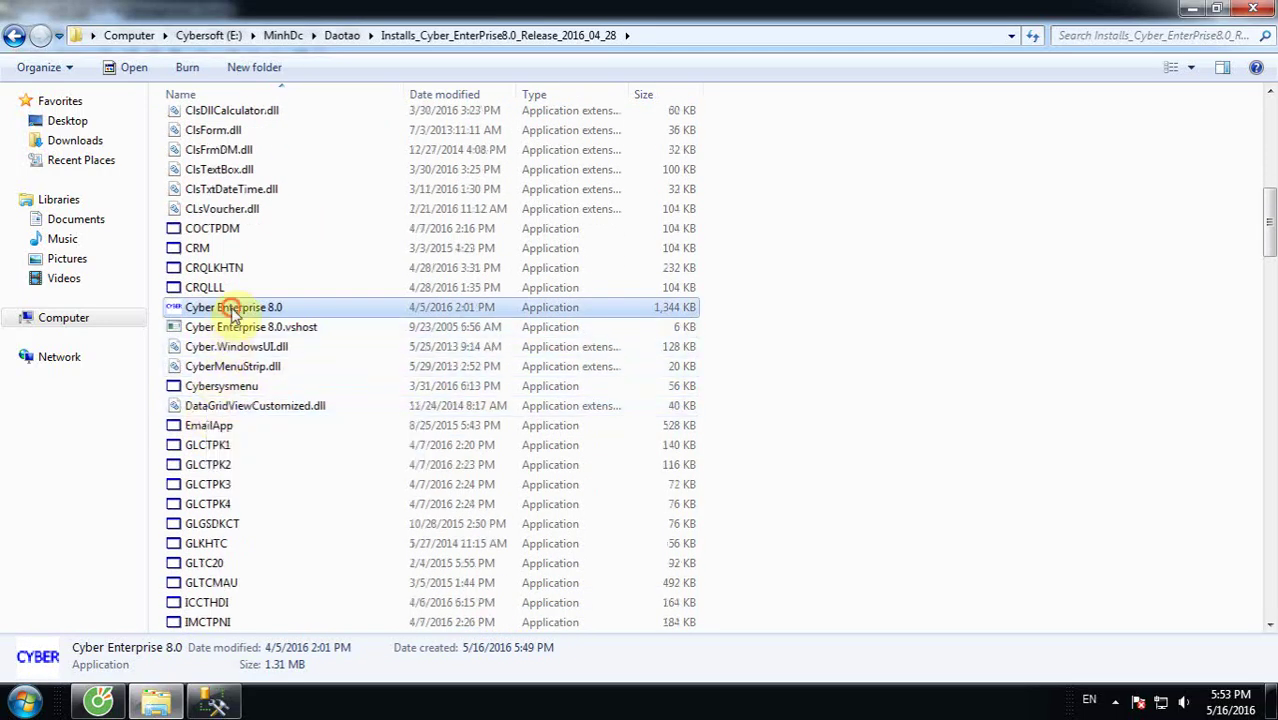
Step: Launch Cyber Enterprise 8.0 and register it by entering the result code
click(277, 309)
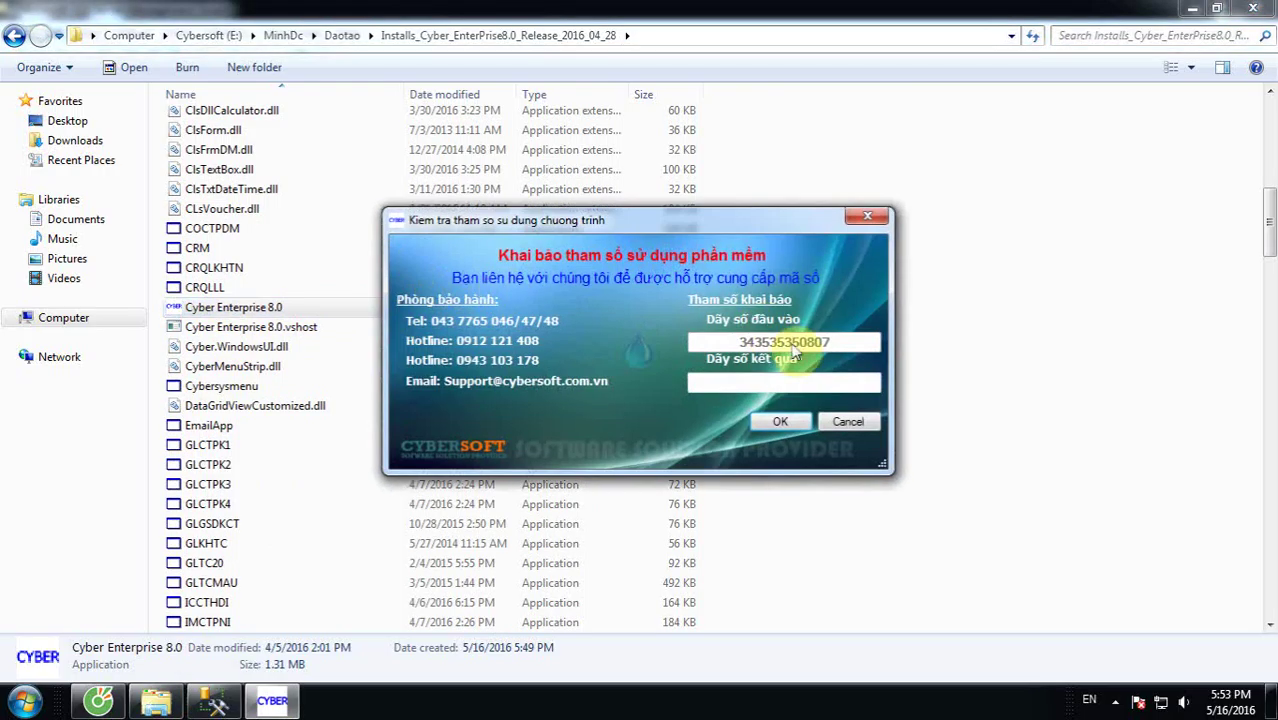
click(791, 383)
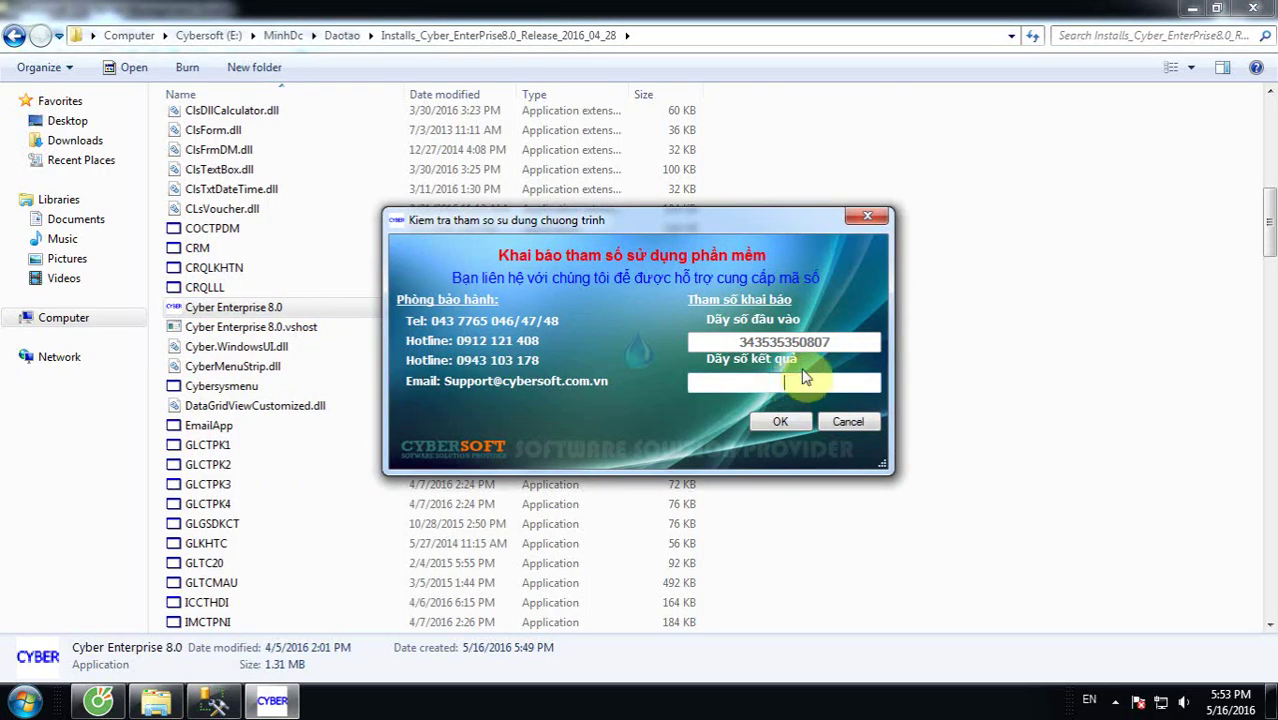
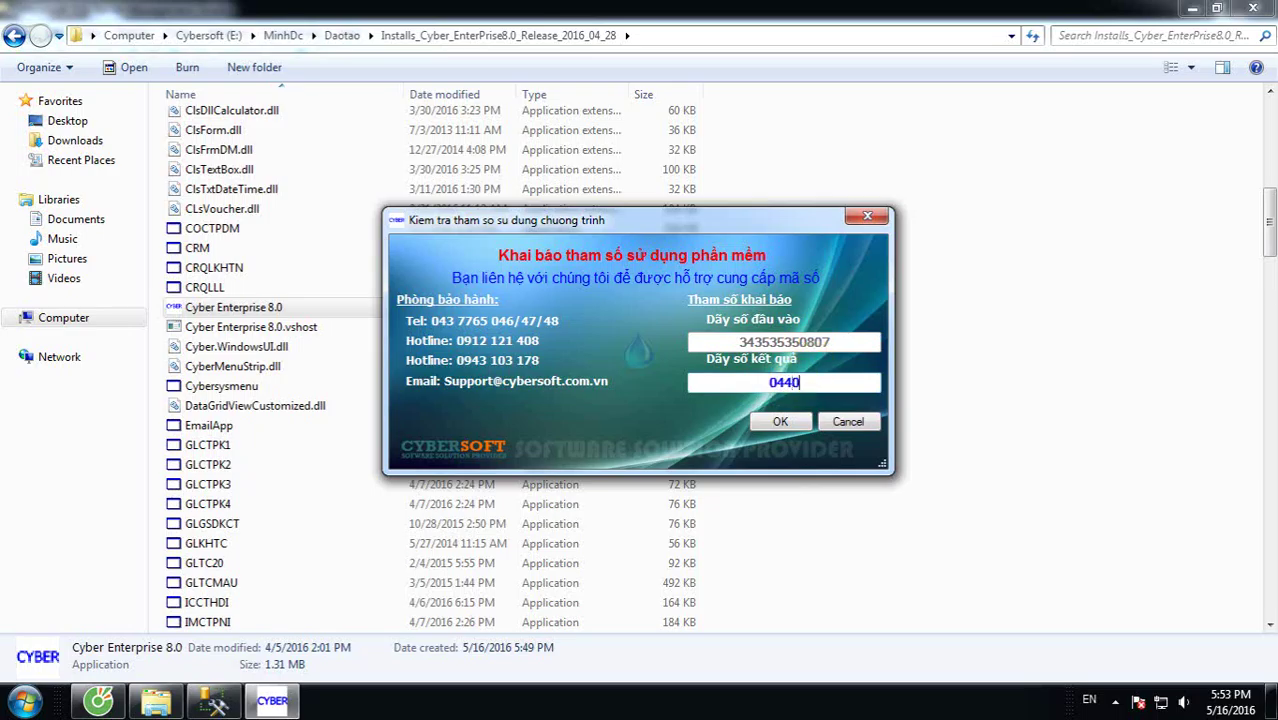
click(785, 421)
Step: Log in with the account name in Tài khoản and an empty password
click(755, 324)
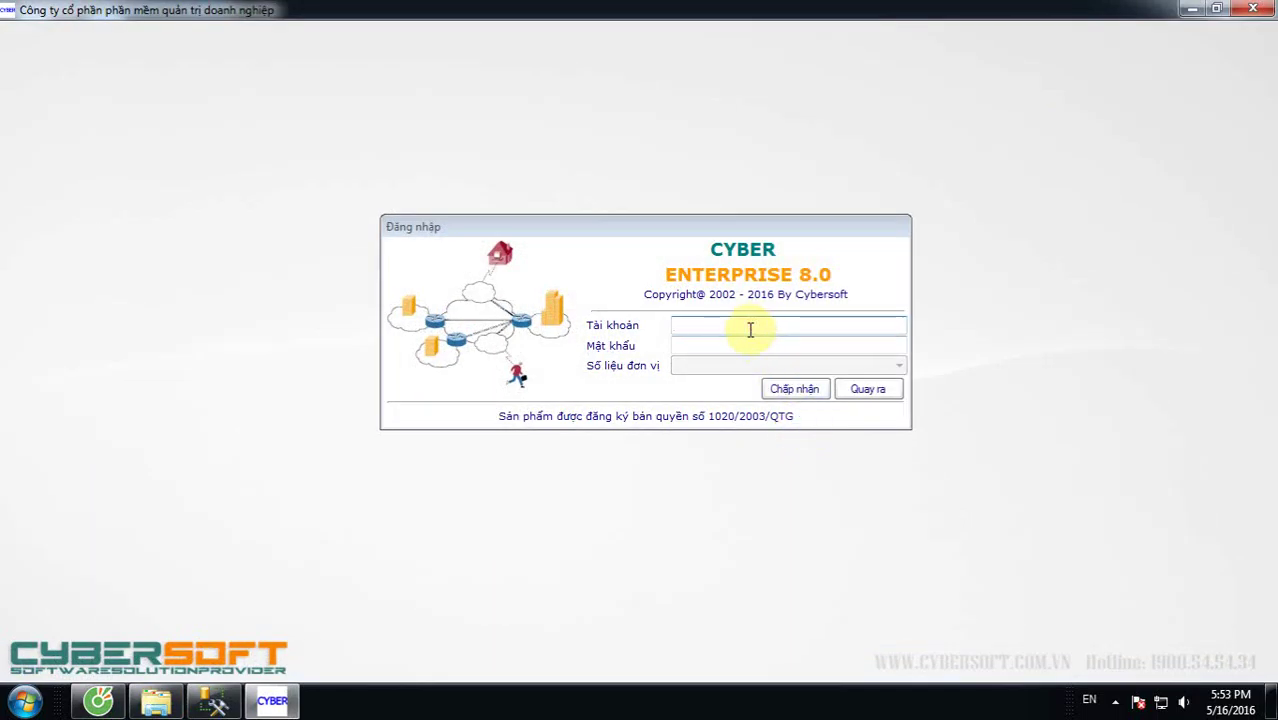
text(ABC)
key(Tab)
key(Tab)
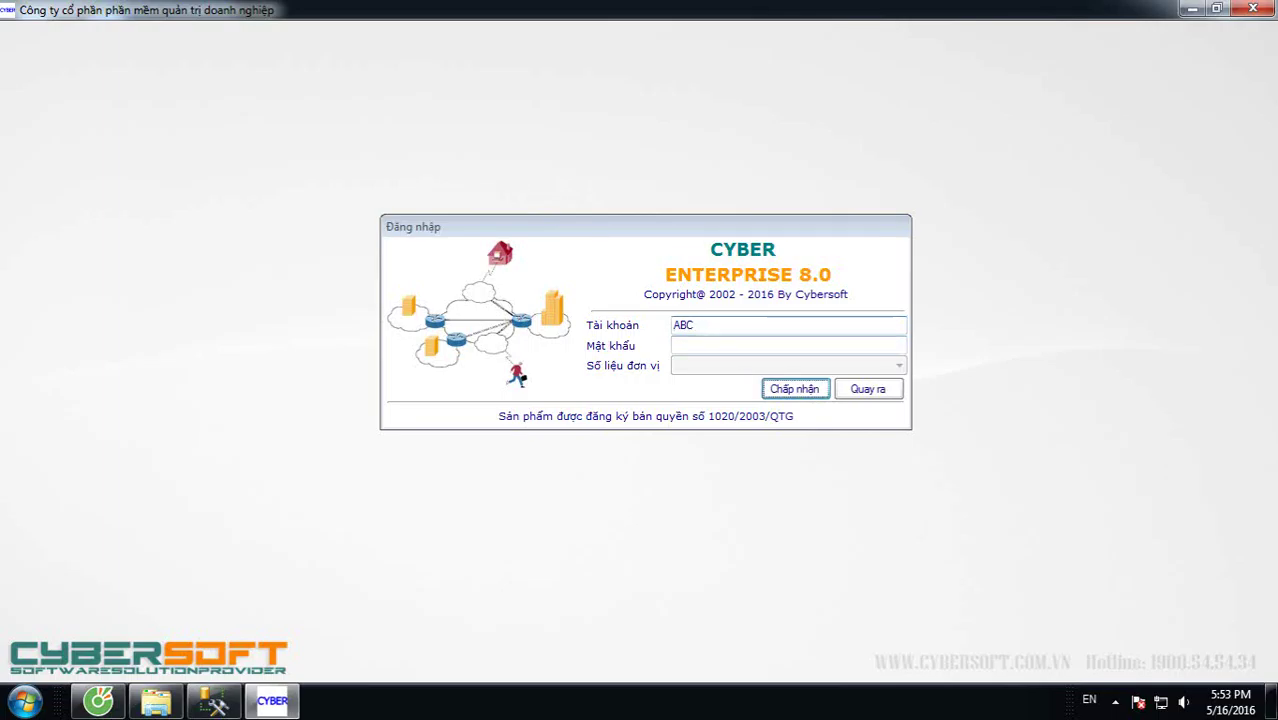
key(Return)
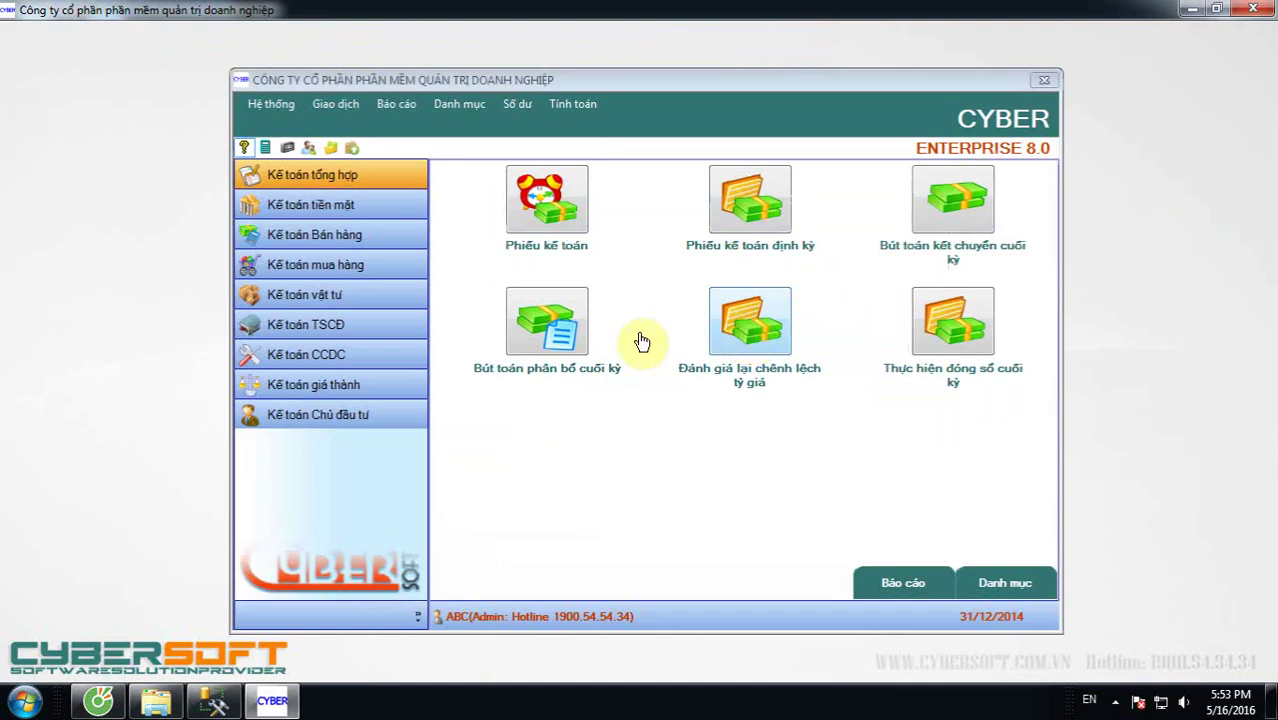